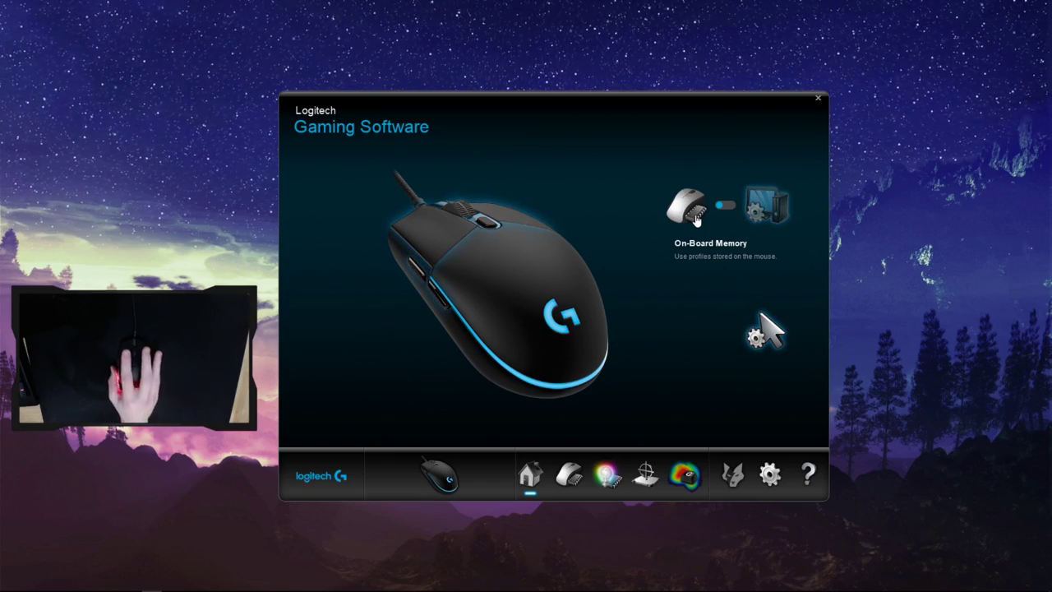
Switch the mouse to Automatic Game Detection and look over its button assignments and pointer settings.
left_click(738, 213)
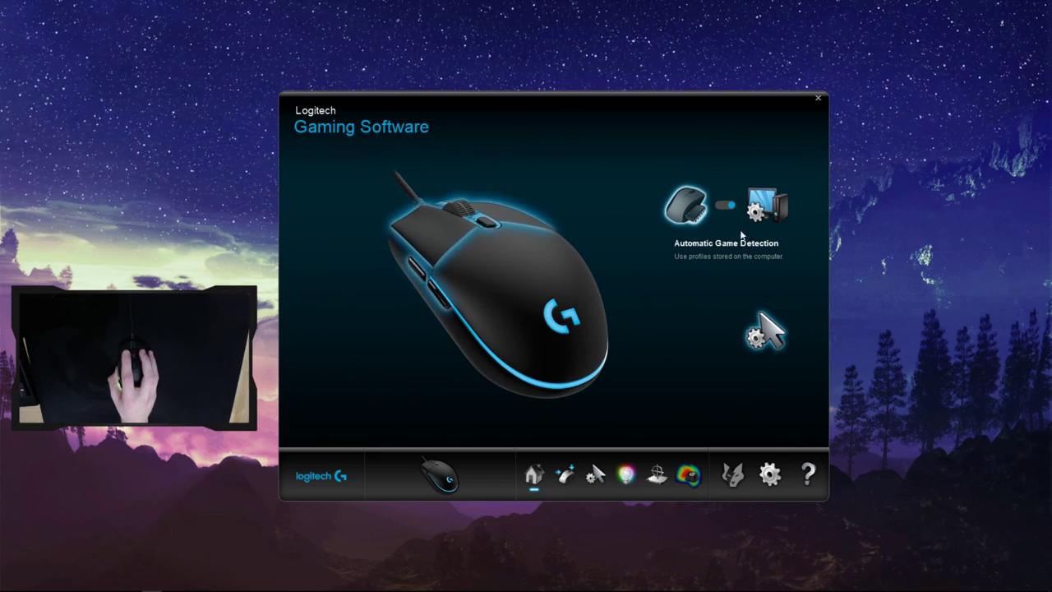
left_click(566, 481)
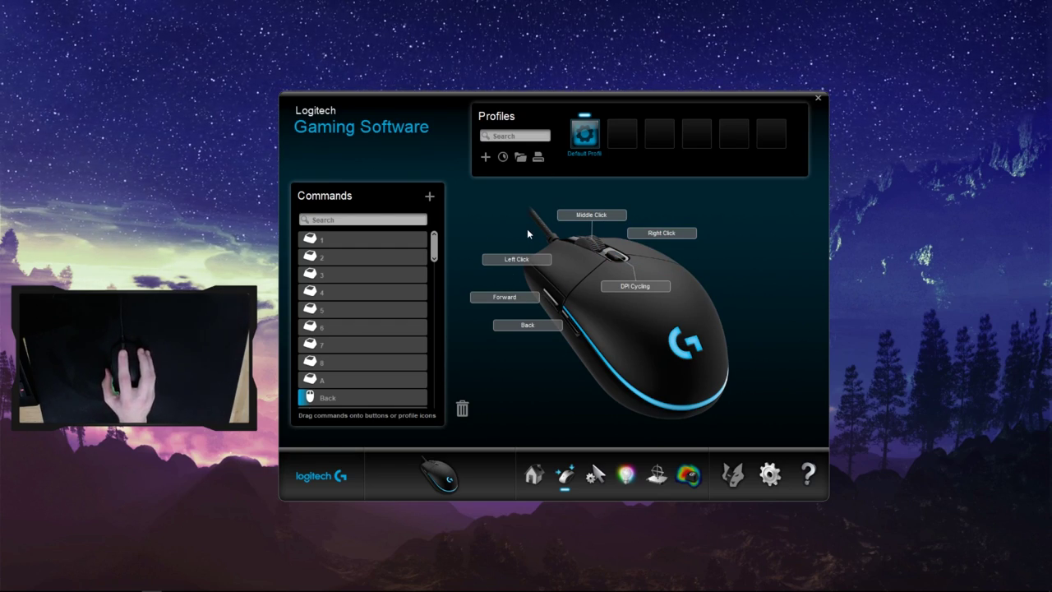
left_click(602, 485)
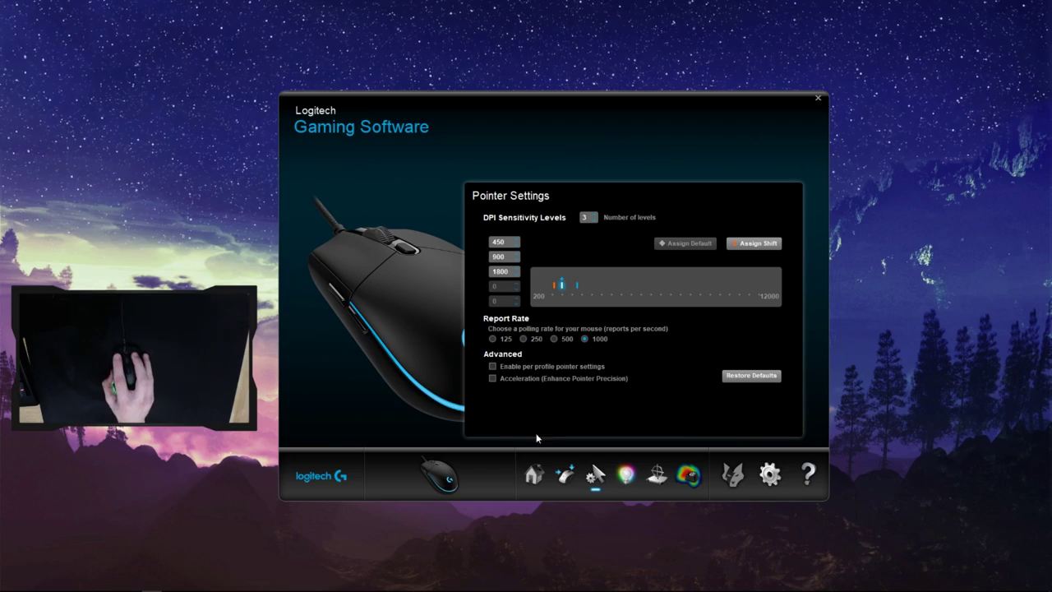
left_click(533, 474)
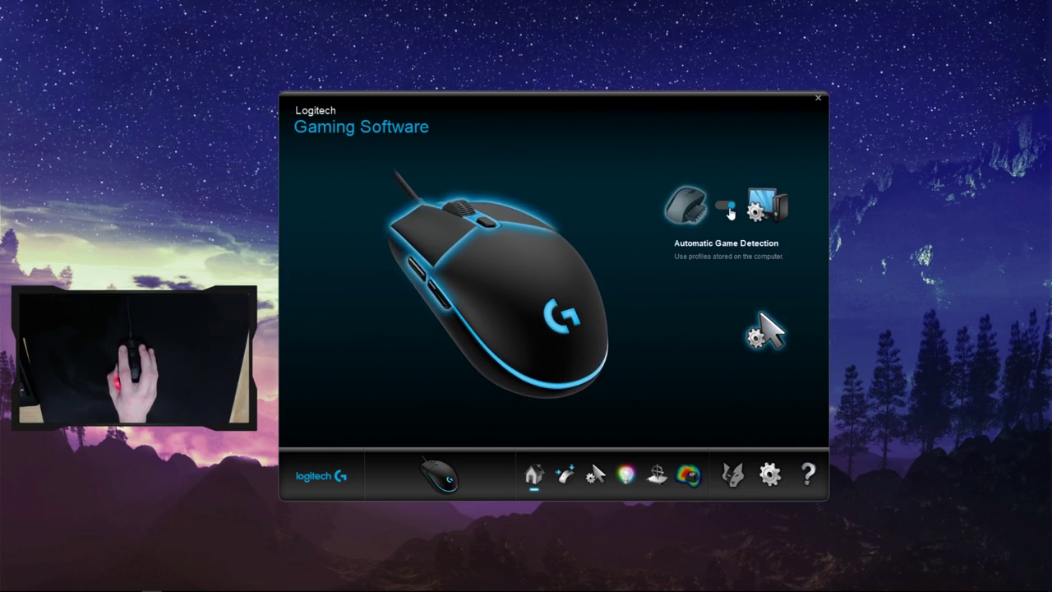
Return the mouse to On-Board Memory mode and review the on-board DPI sensitivity levels and report rate.
left_click(729, 212)
left_click(571, 475)
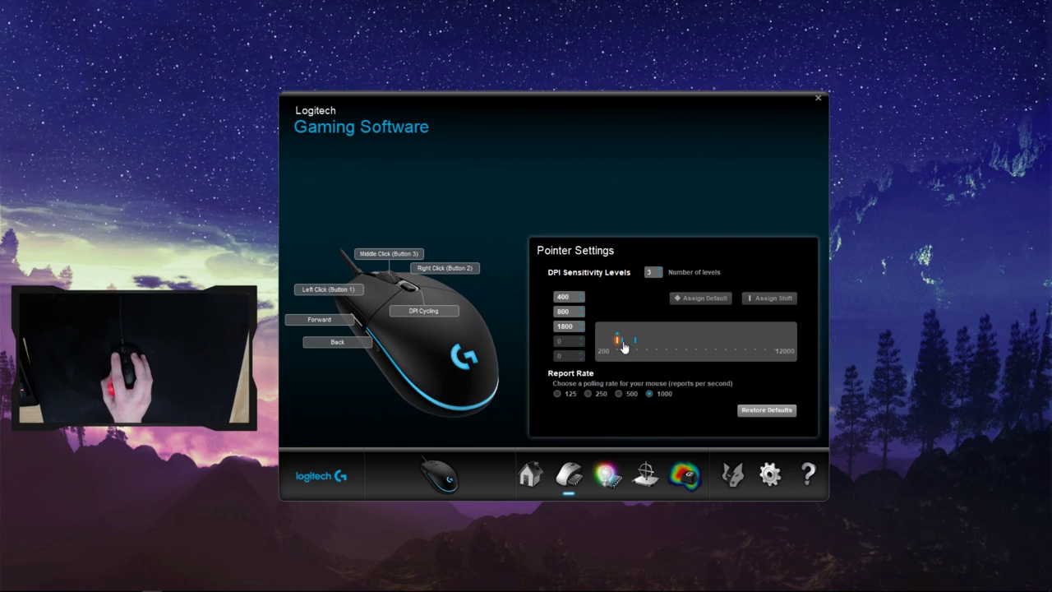
left_click(658, 276)
left_click(658, 275)
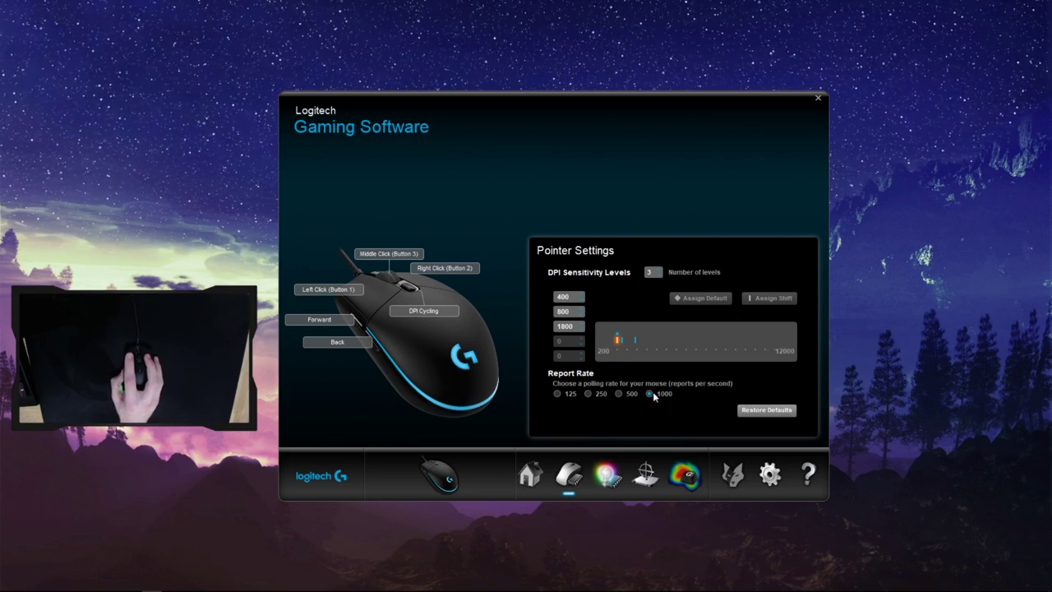
View the mouse functions assignable to the Back button in the Command Editor, leaving the assignment as is.
right_click(375, 346)
left_click(392, 353)
left_click(469, 169)
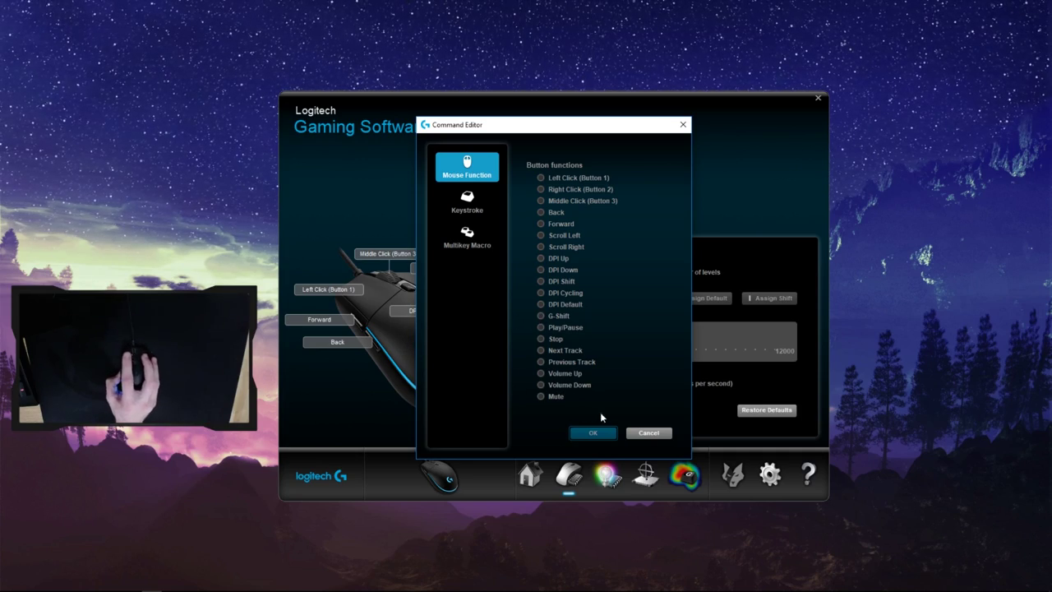
left_click(637, 432)
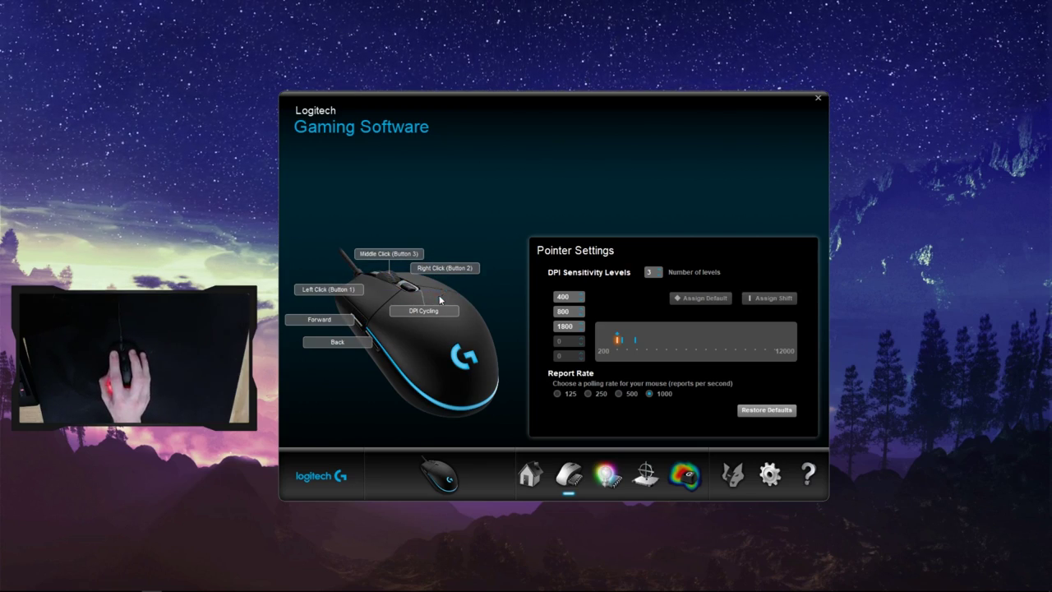
Set the lighting effect to Off and set the blue component of the mouse's fixed color to 55.
left_click(606, 475)
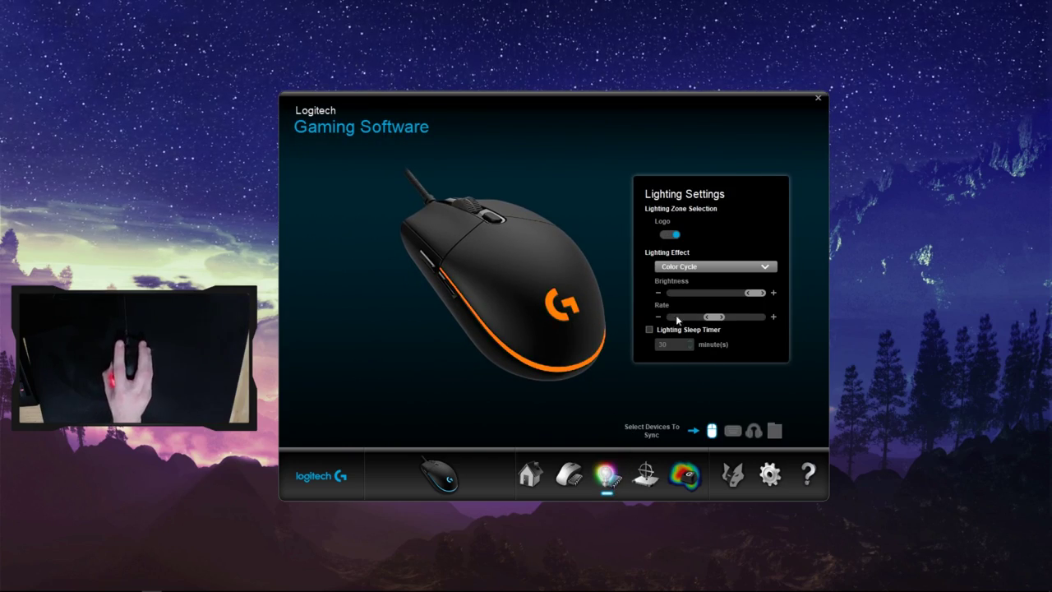
left_click(684, 268)
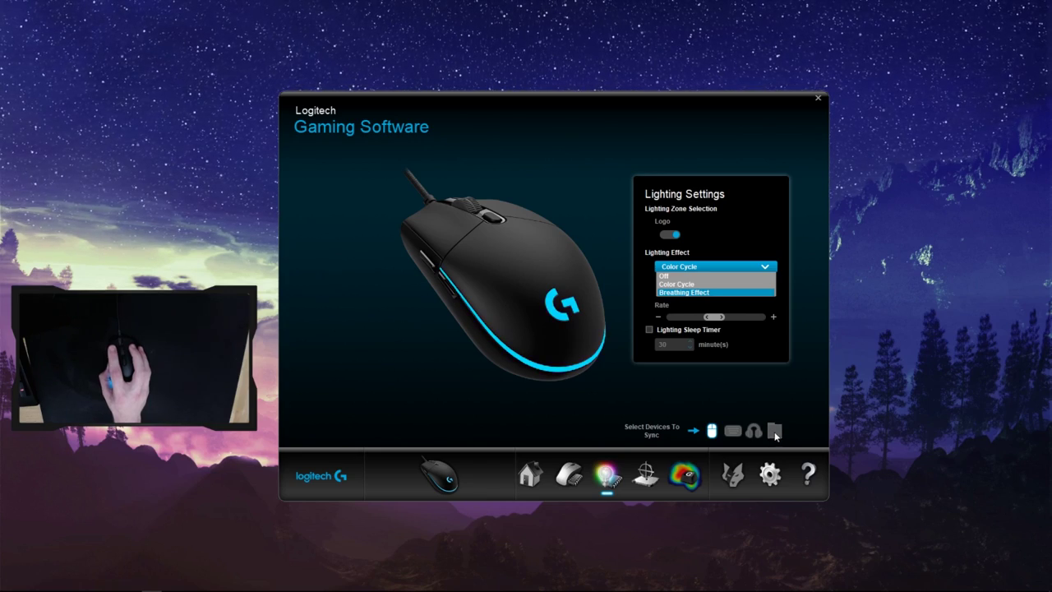
left_click(673, 275)
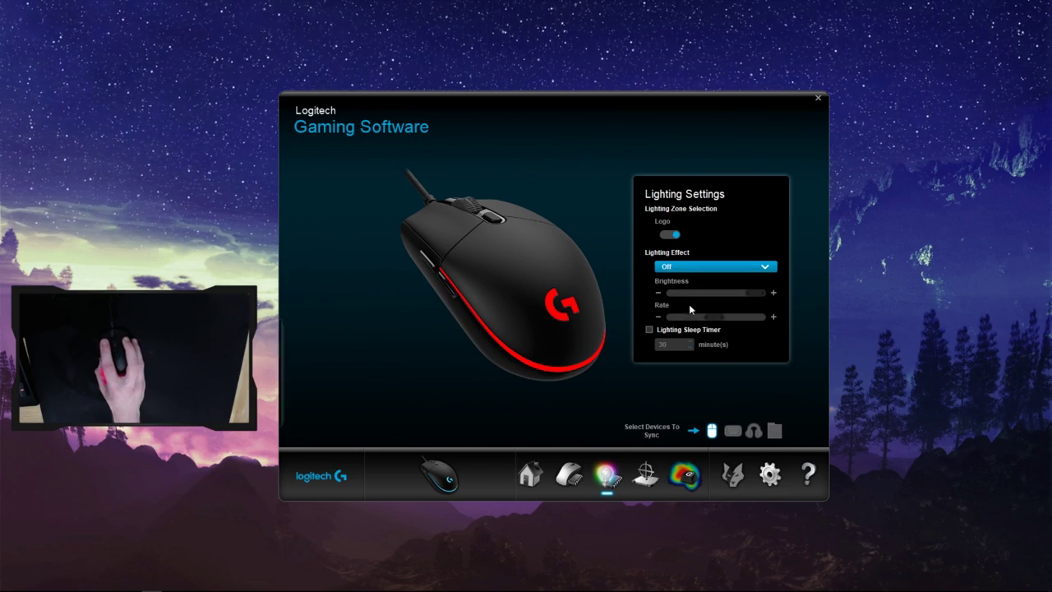
left_click(413, 373)
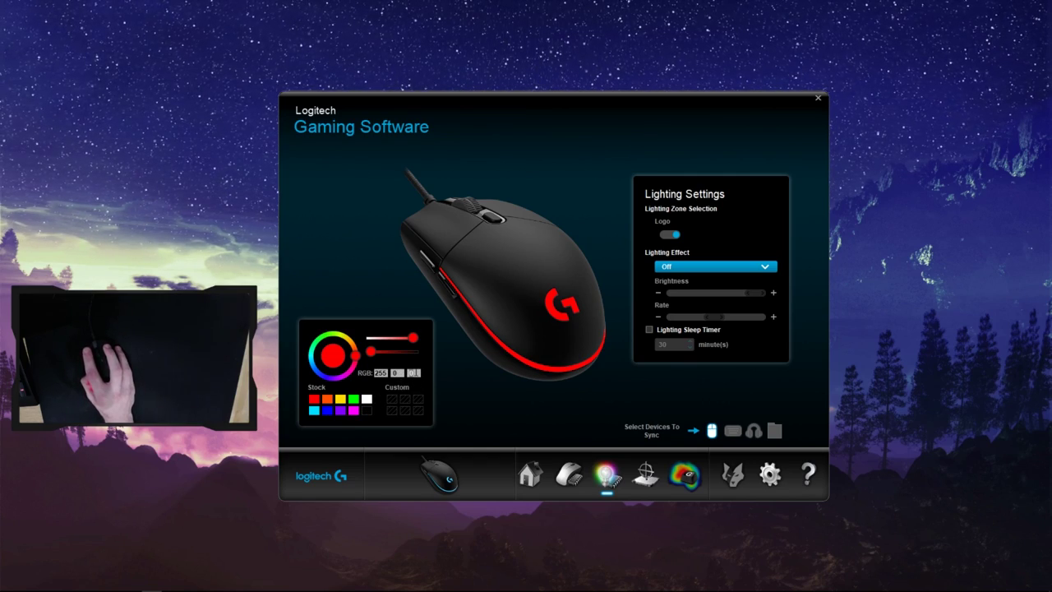
type("55")
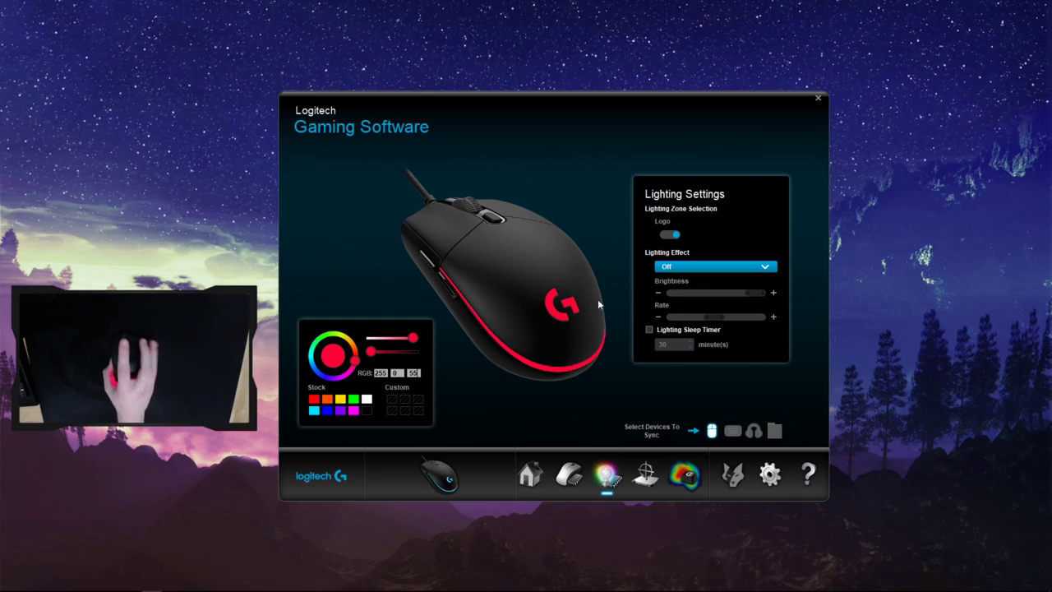
Toggle the logo lighting zone off and on again, and set the lighting effect to Color Cycle.
left_click(673, 235)
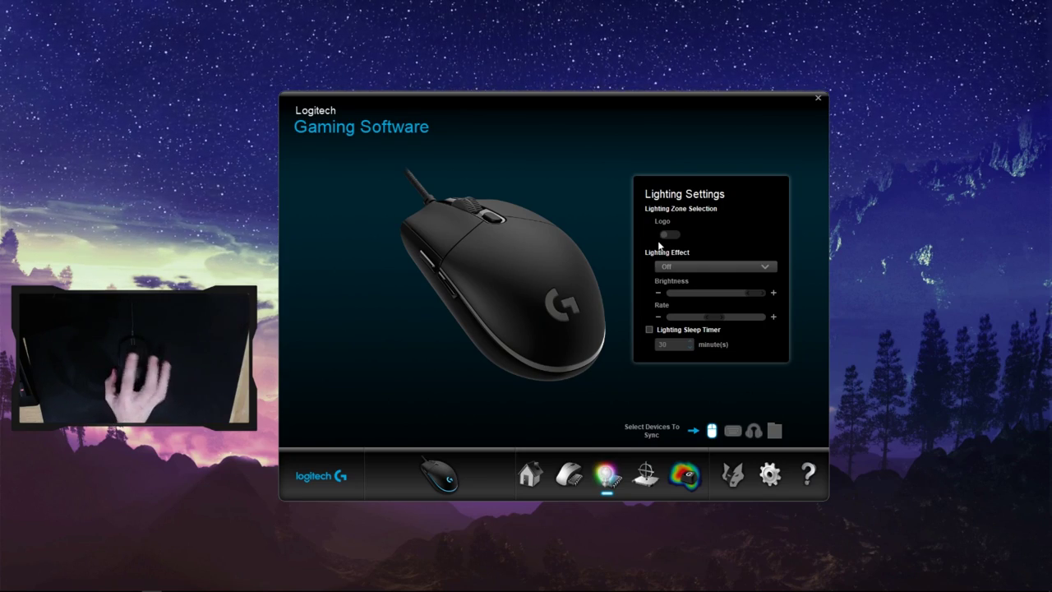
left_click(667, 236)
left_click(689, 267)
left_click(678, 284)
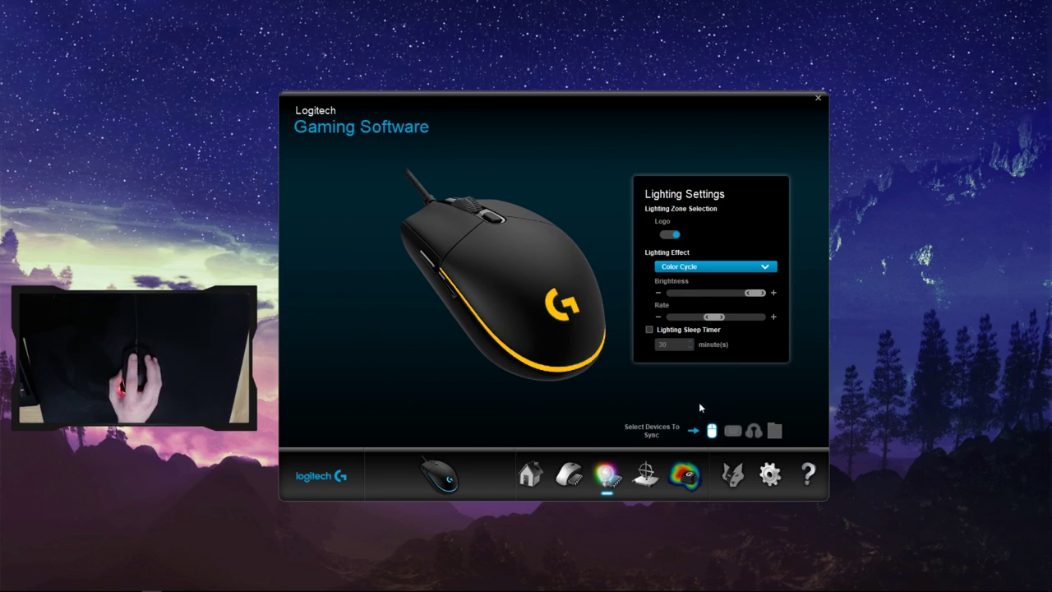
Review the mouse pad presets available for surface tuning.
left_click(649, 478)
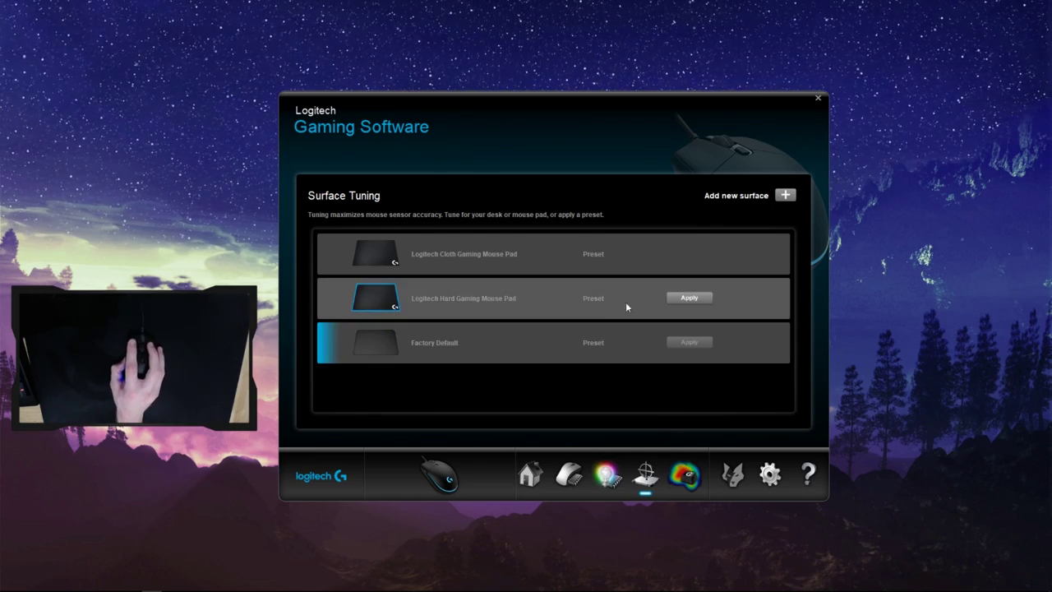
mouse_move(624, 300)
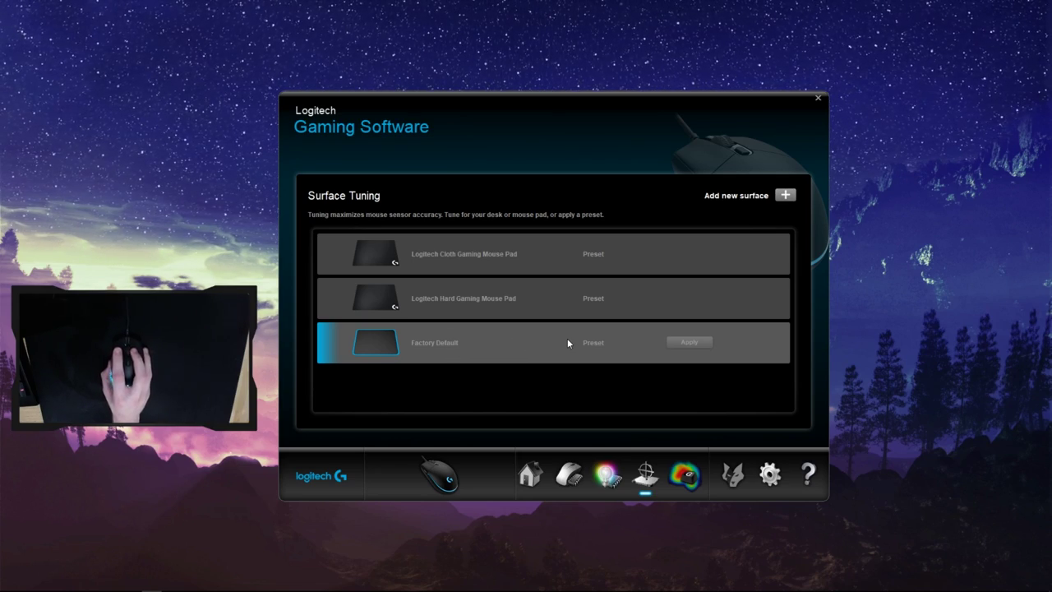
Record a short input analysis session of the mouse buttons for the Key Press Heat Map.
left_click(696, 481)
left_click(559, 401)
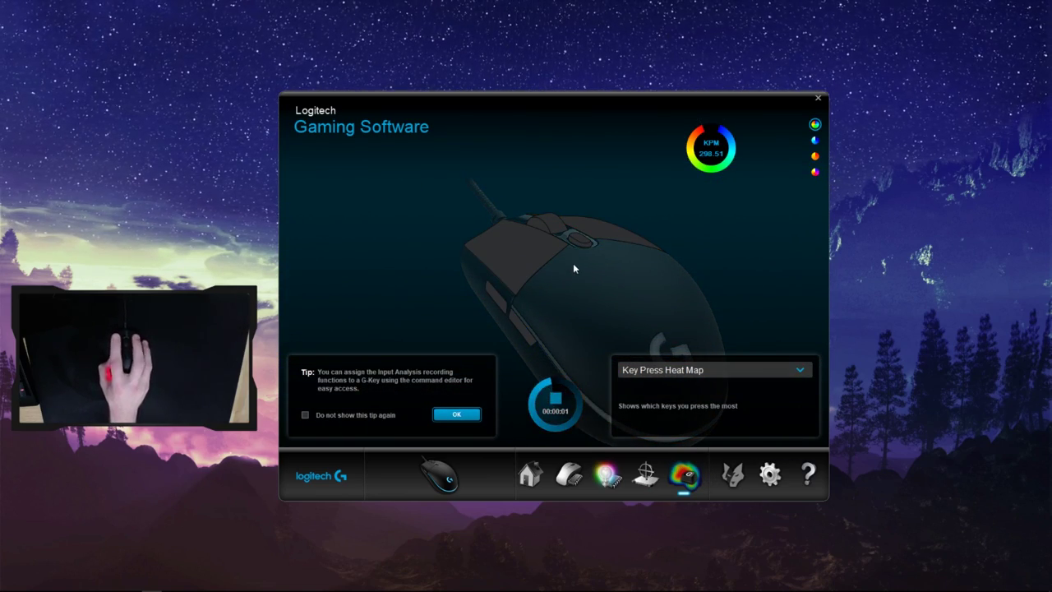
left_click(556, 399)
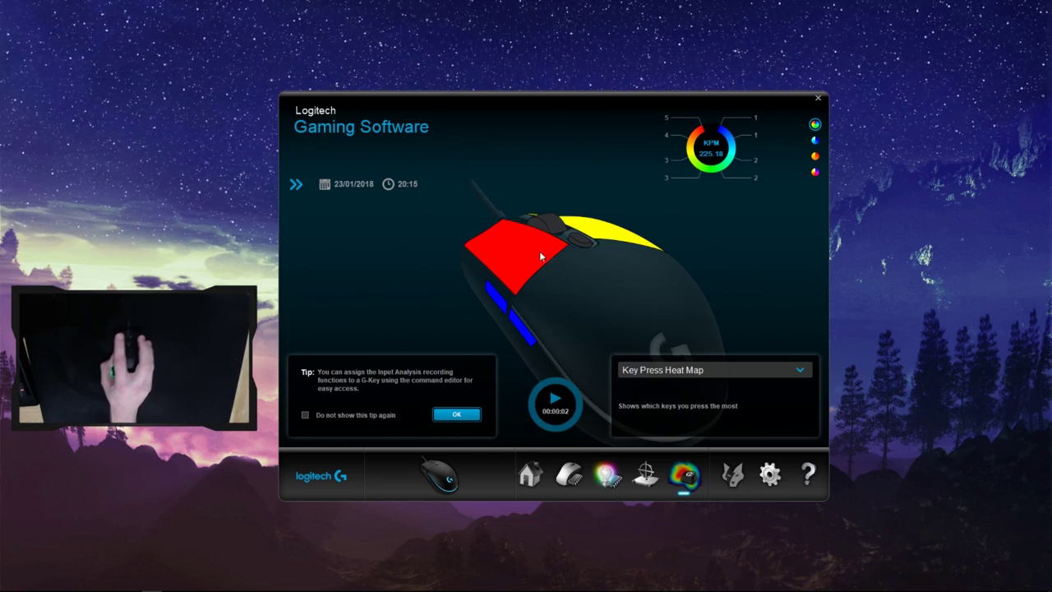
Preview the heat map's other color schemes and the Key Duration Heat Map, returning to the original colors and Key Press Heat Map.
left_click(815, 141)
left_click(814, 156)
left_click(814, 173)
left_click(815, 125)
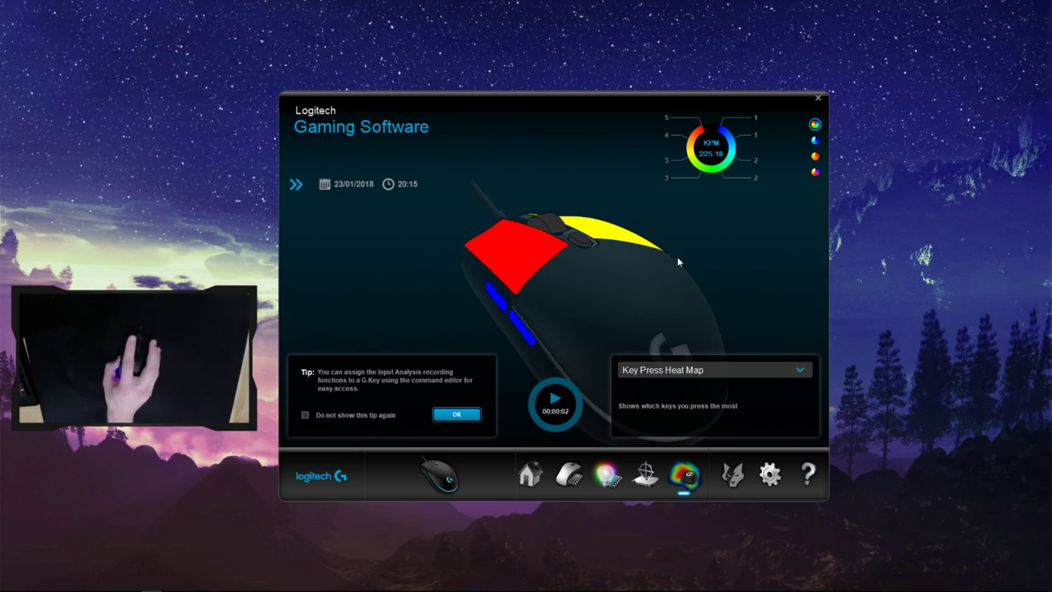
left_click(676, 373)
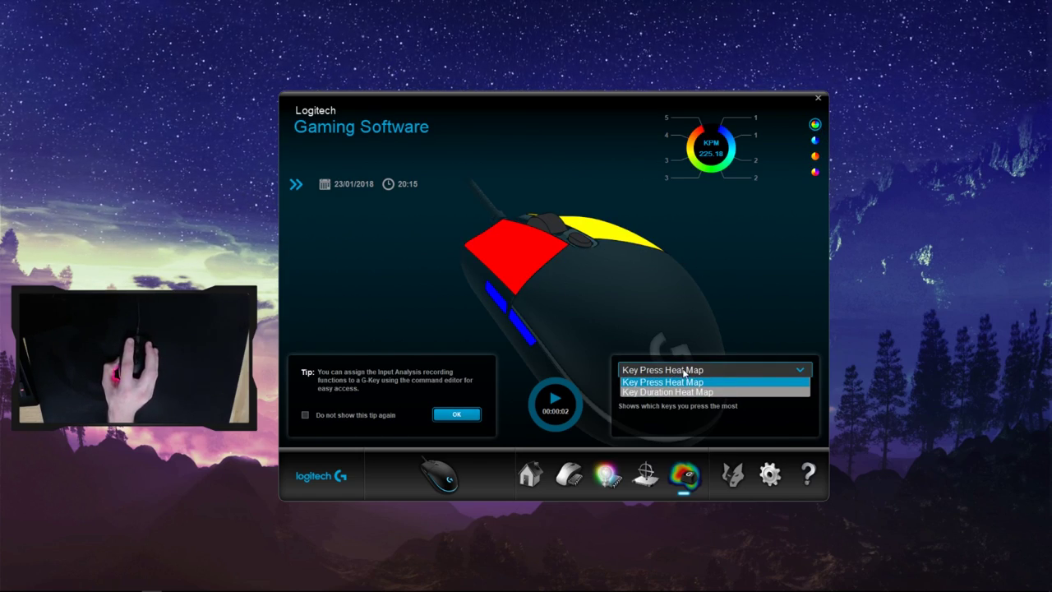
left_click(689, 393)
left_click(688, 374)
left_click(689, 381)
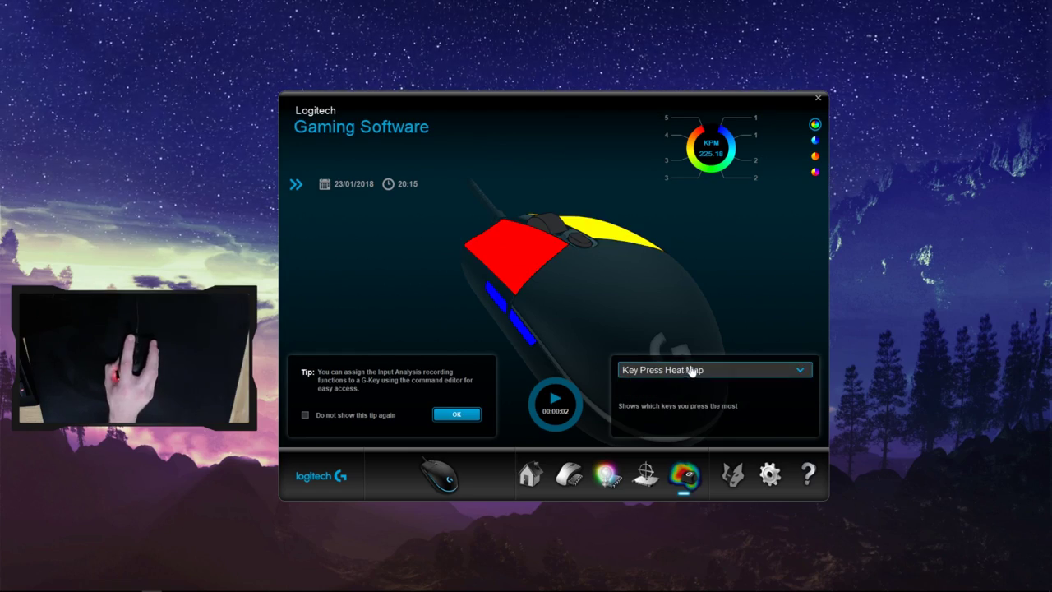
Review the general program settings, including startup, quick macros and game integration.
left_click(772, 482)
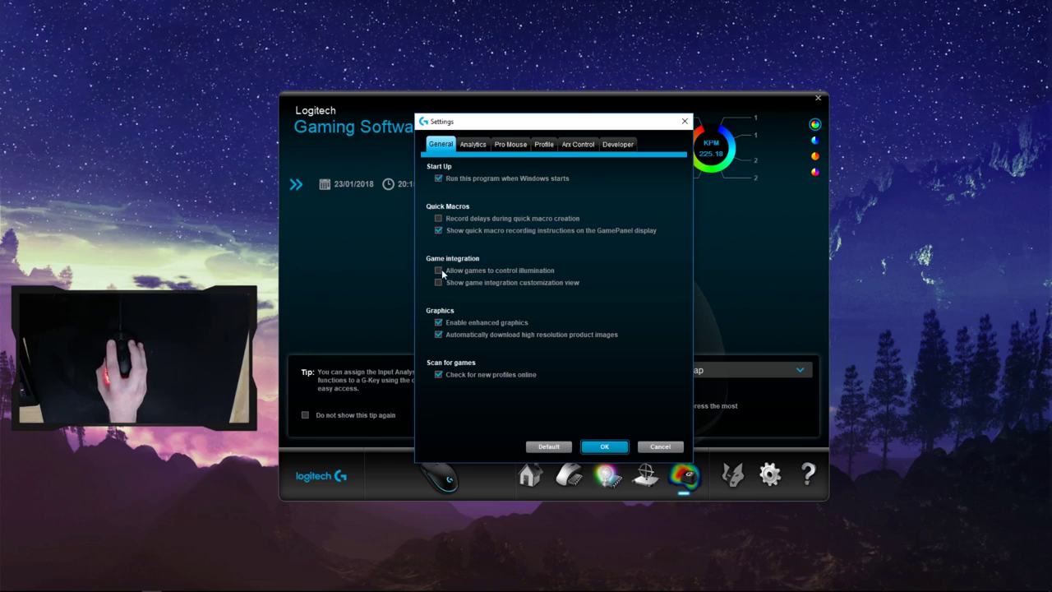
left_click(604, 446)
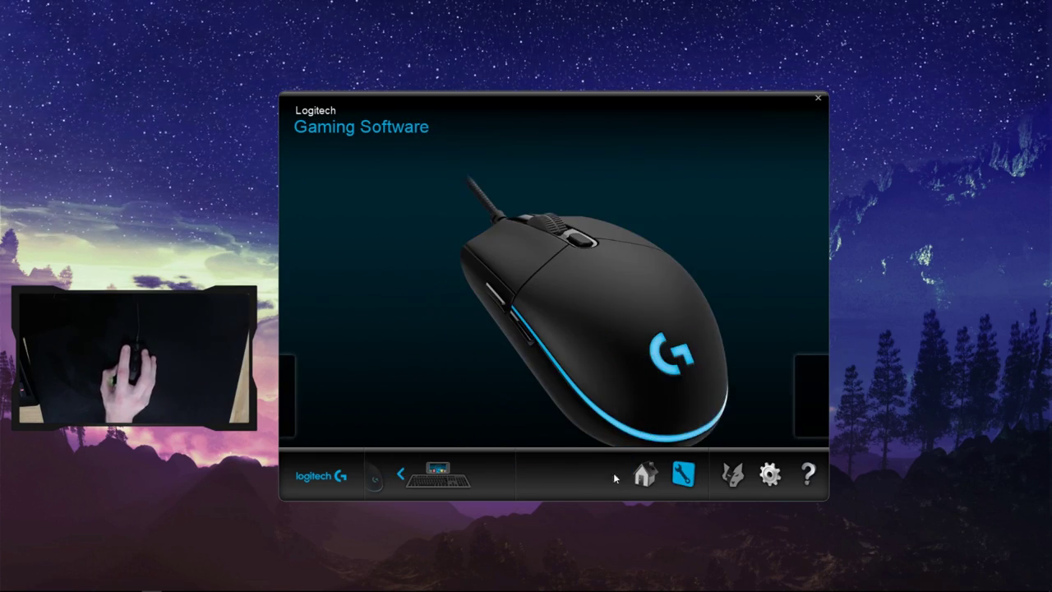
Switch to the Arx Control device and view the launch options of the Counter Strike - GO applet.
left_click(439, 470)
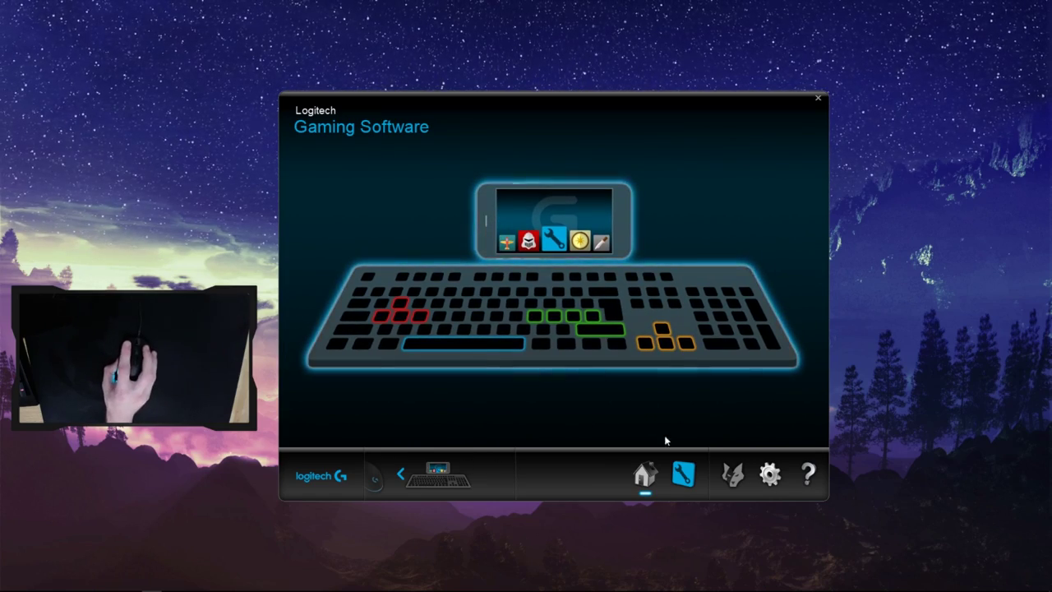
left_click(675, 477)
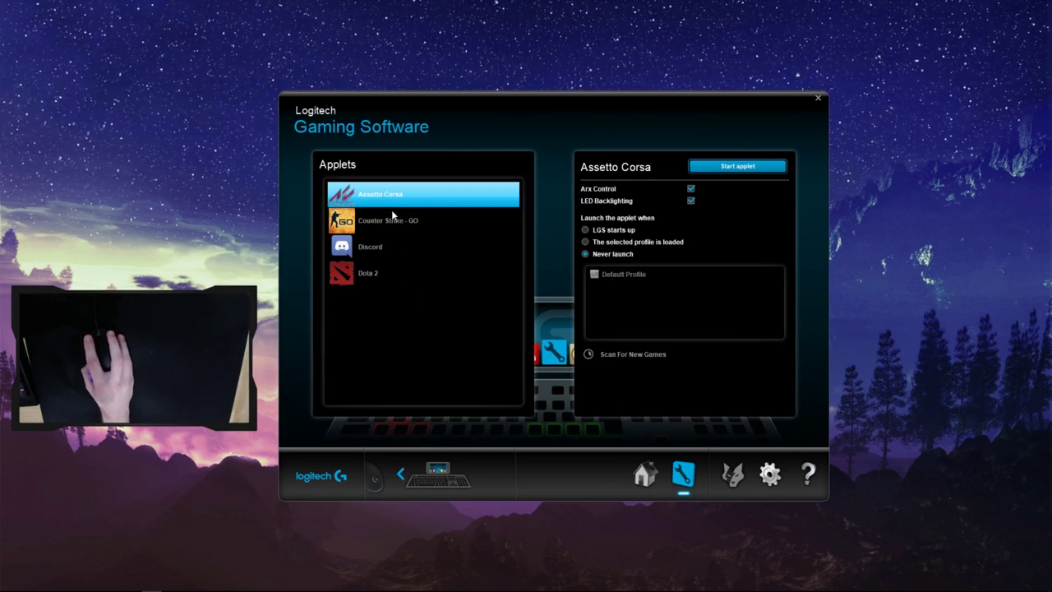
left_click(396, 221)
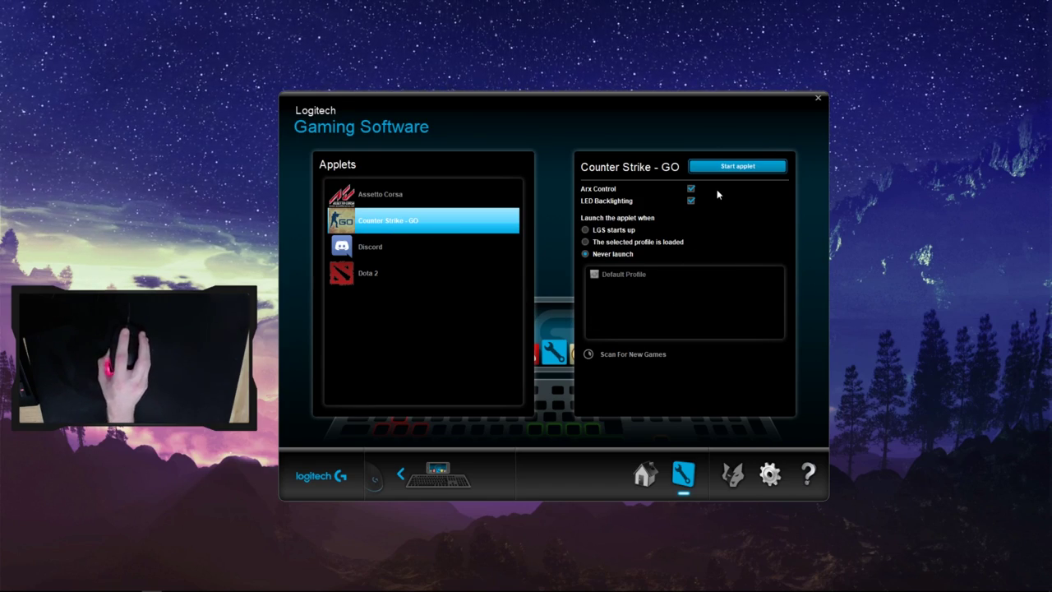
Review the Pro Mouse settings for angle snapping, startup effect and firmware, and return to the mouse's home page.
left_click(770, 474)
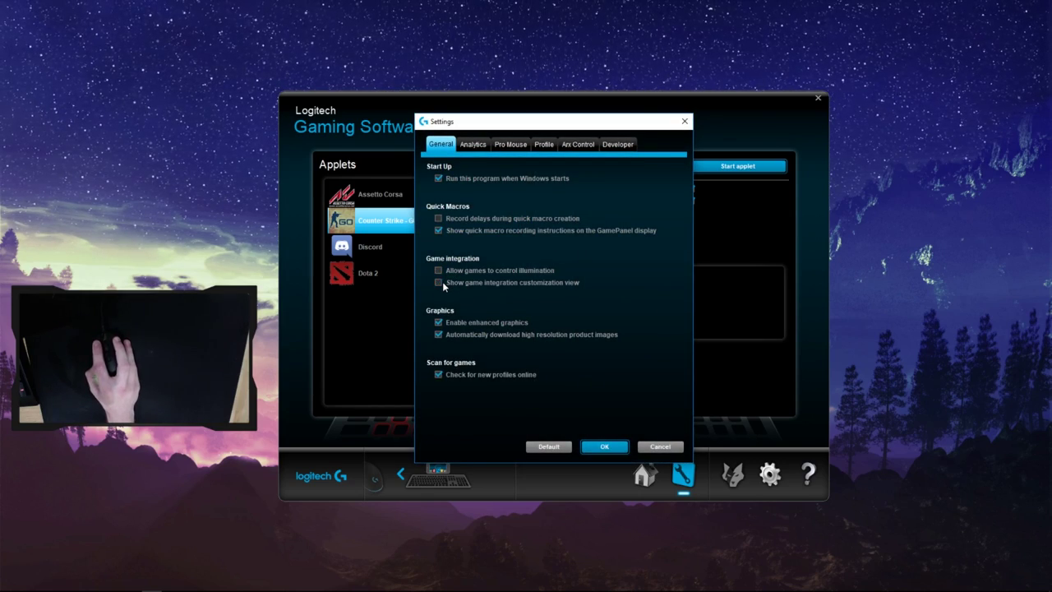
left_click(509, 144)
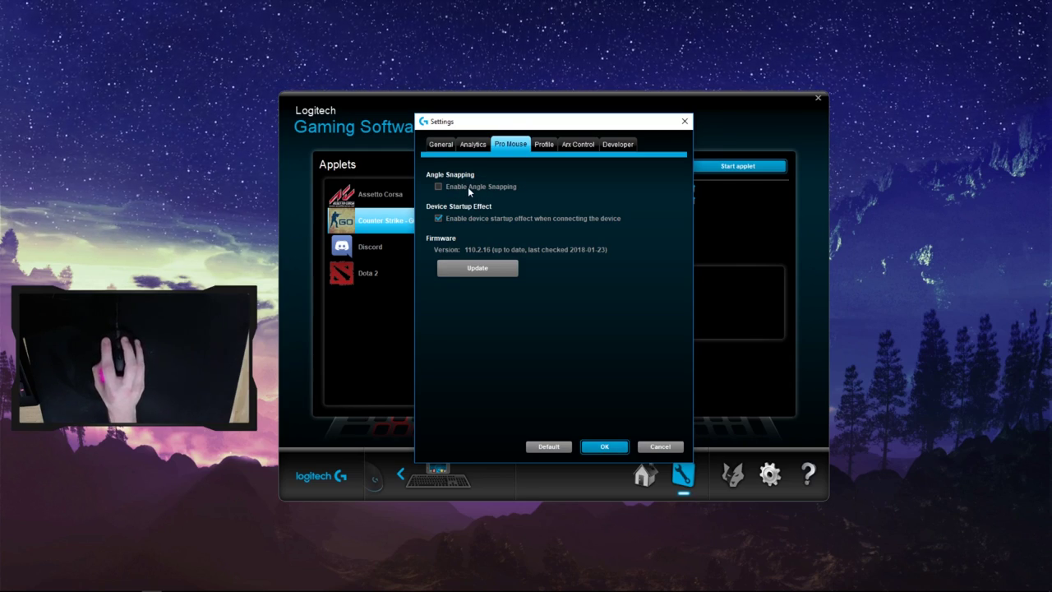
mouse_move(468, 188)
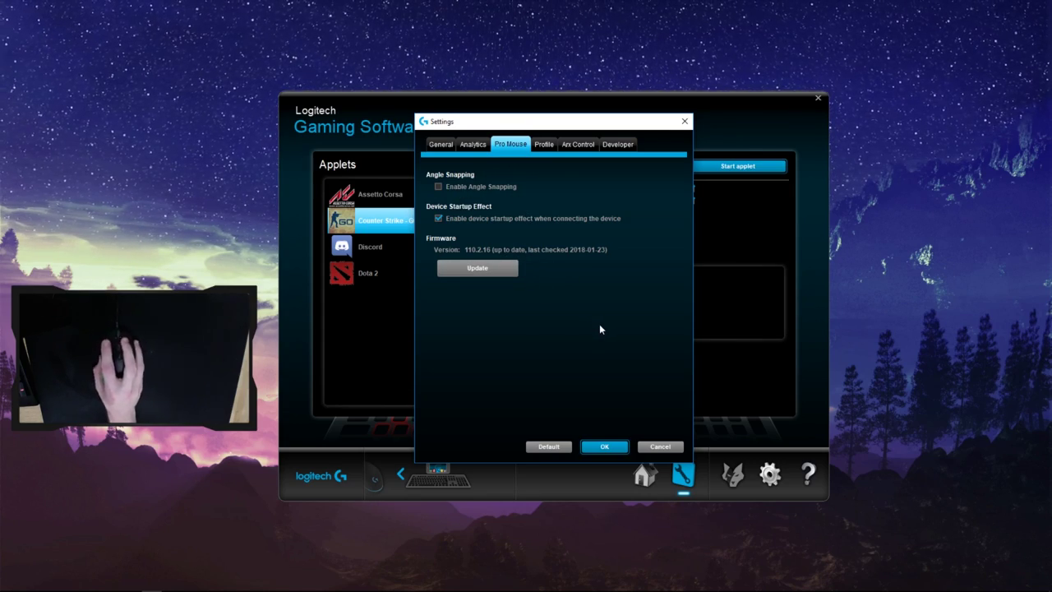
left_click(605, 446)
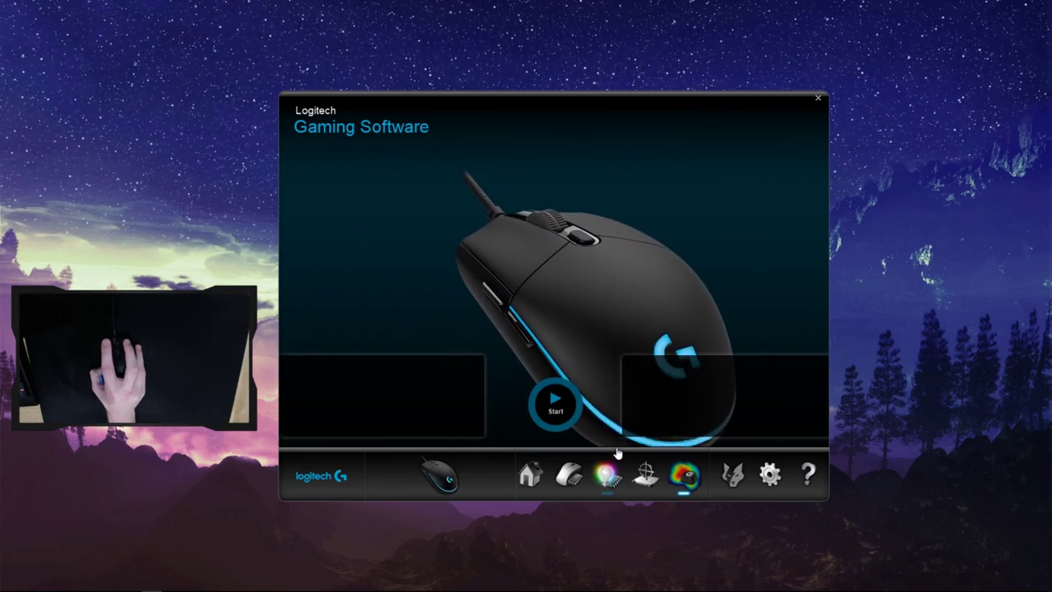
left_click(684, 475)
left_click(531, 475)
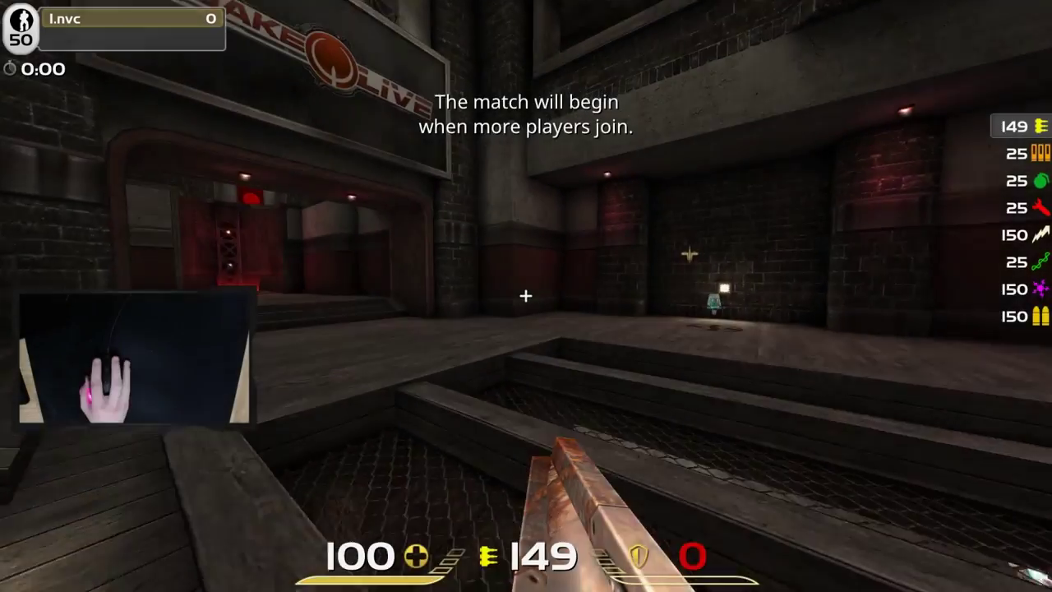
key("w")
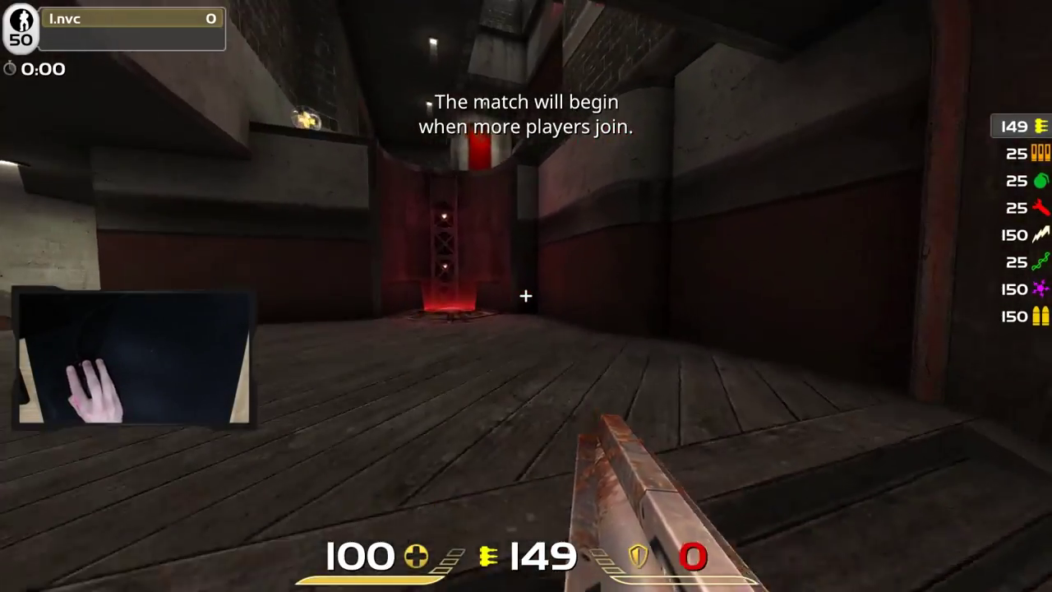
key("w")
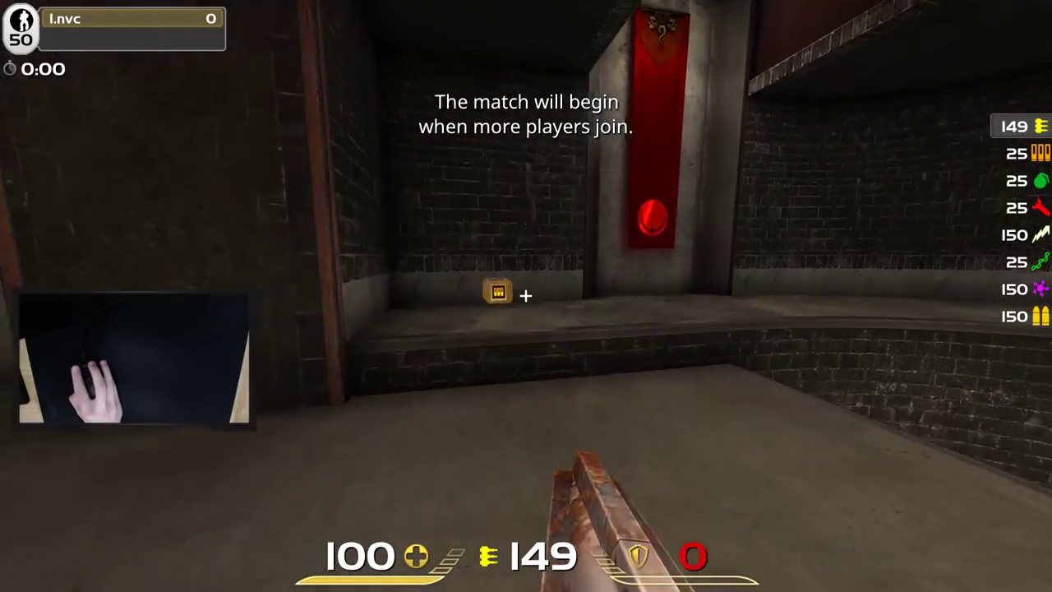
key("s")
key("a")
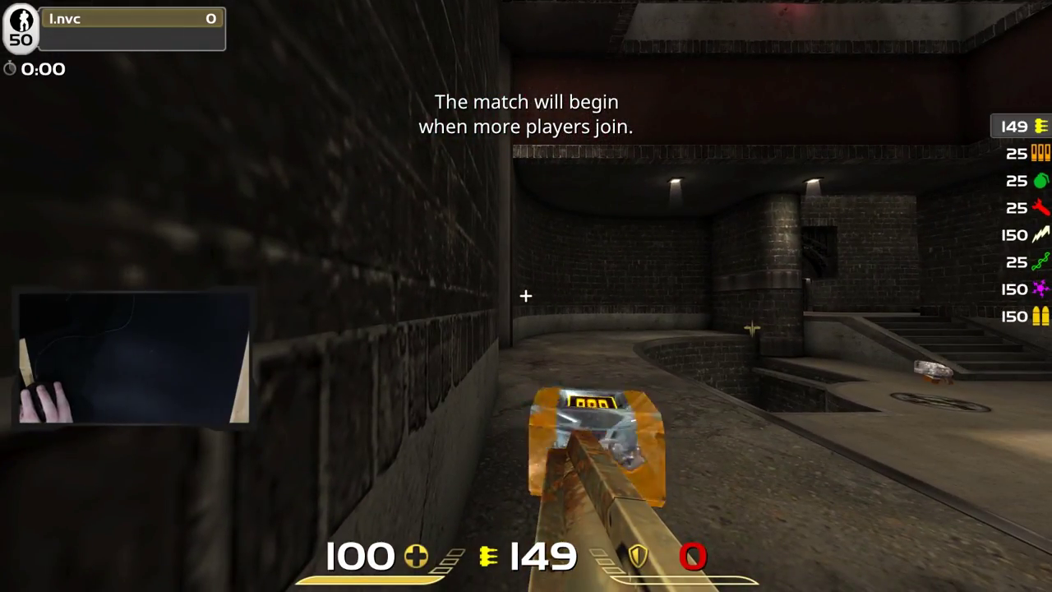
key("w")
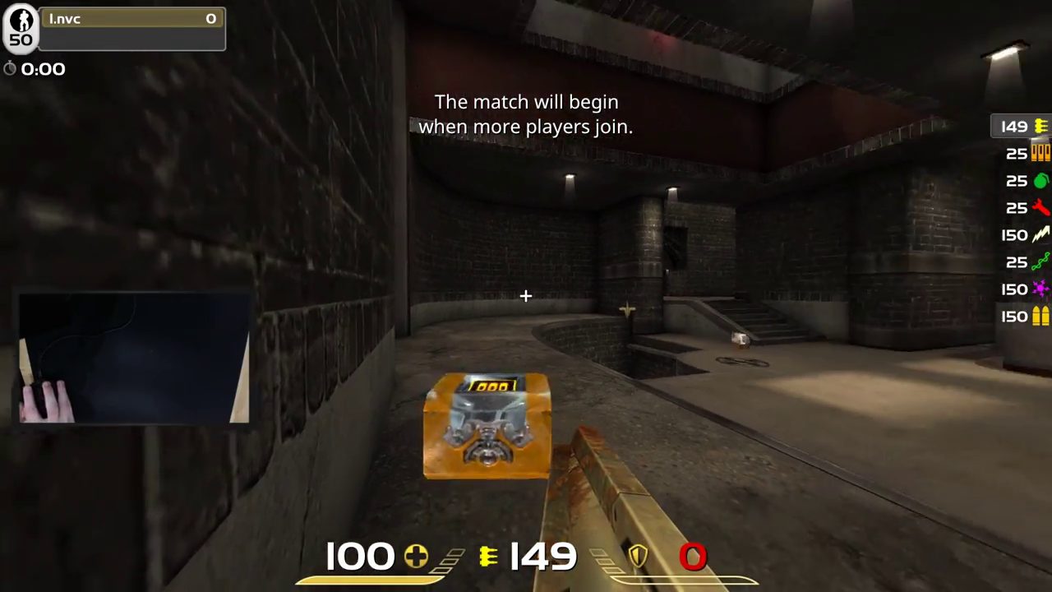
key("w")
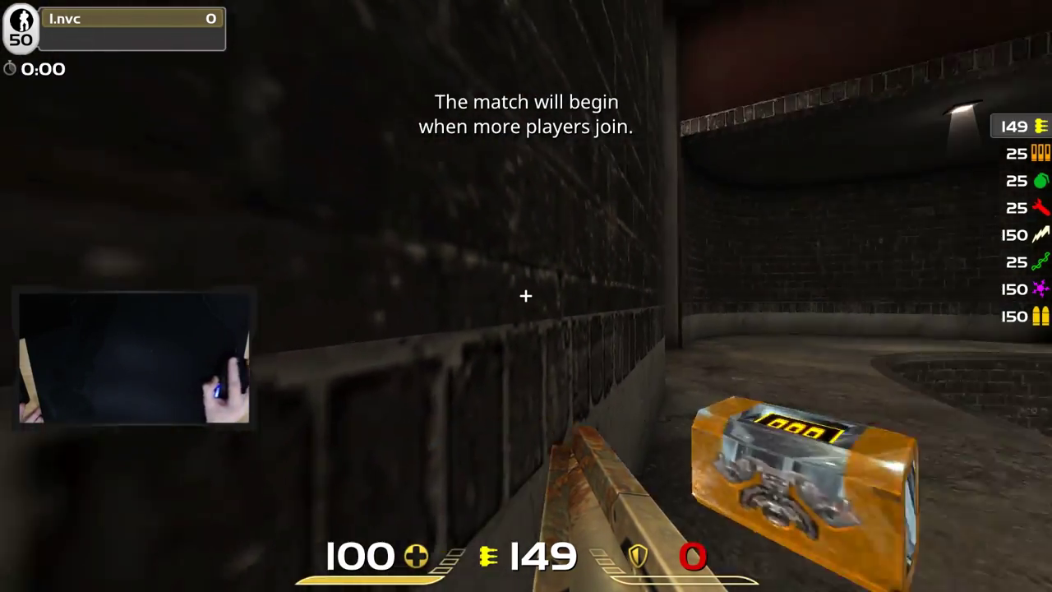
key("w")
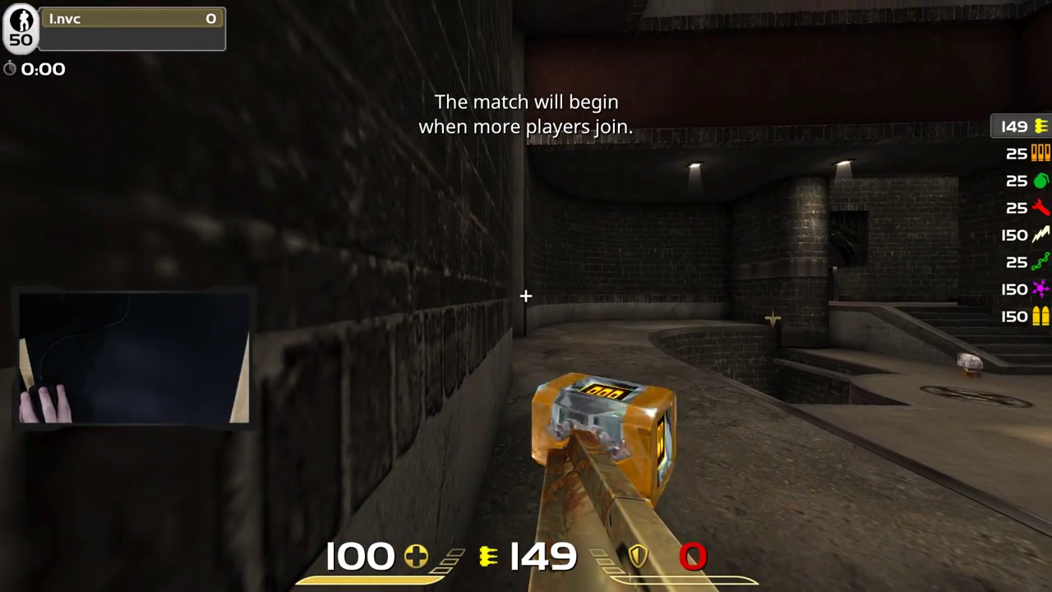
key("w")
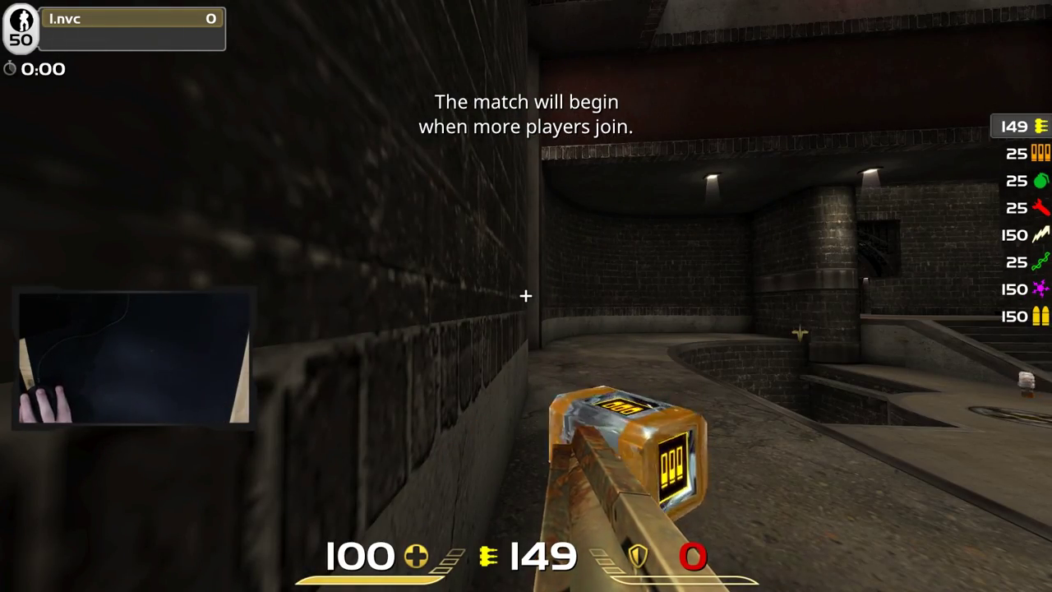
key("d")
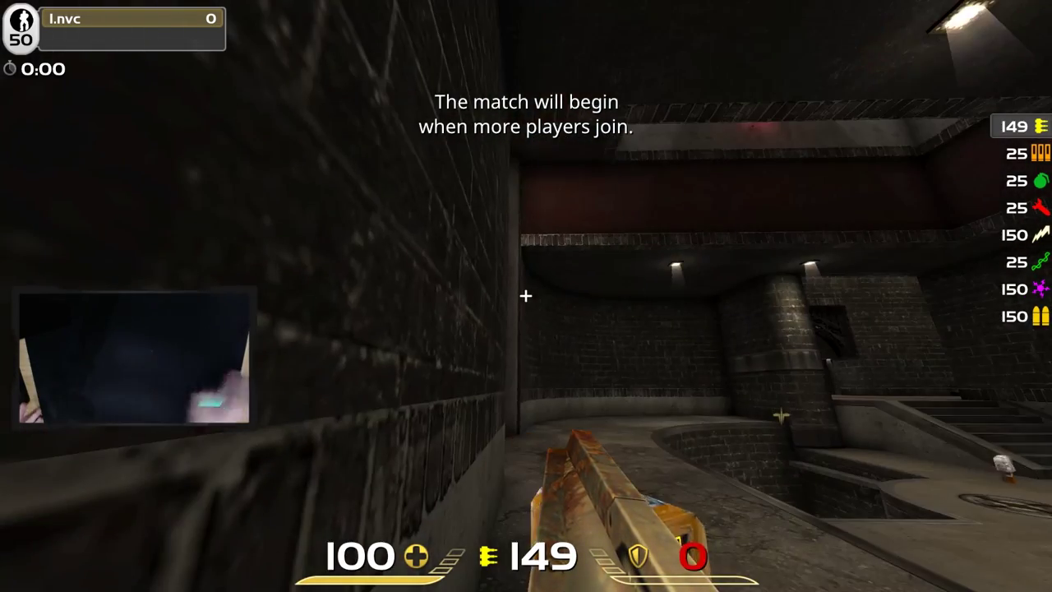
key("w")
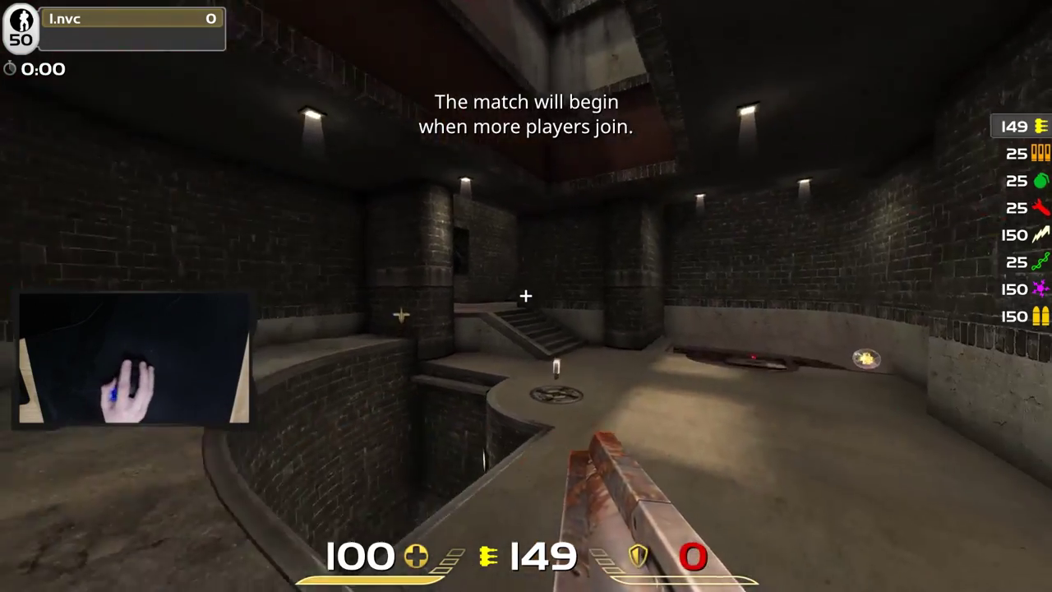
key("w")
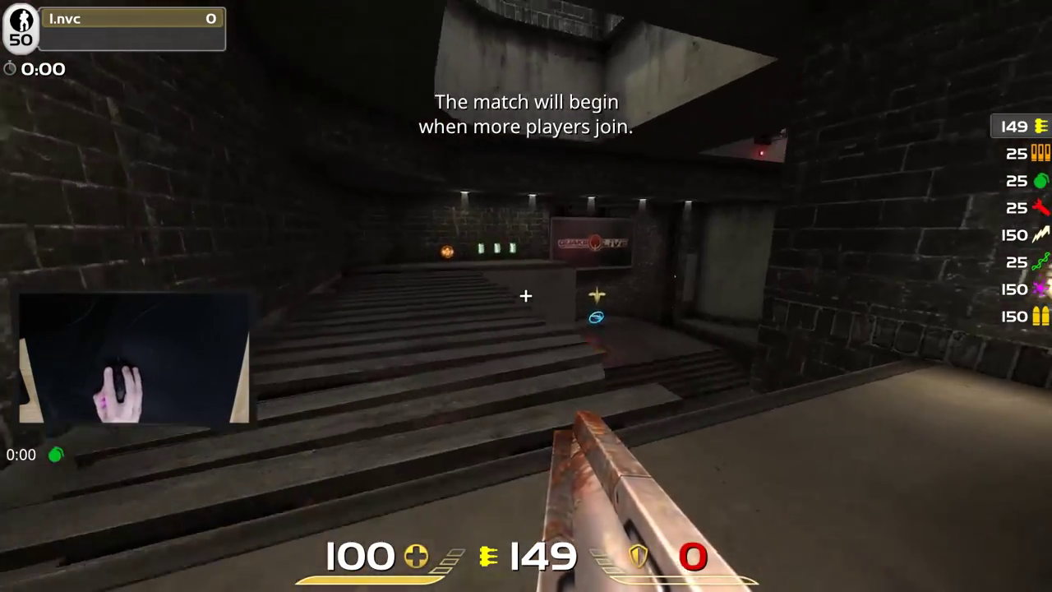
key("w")
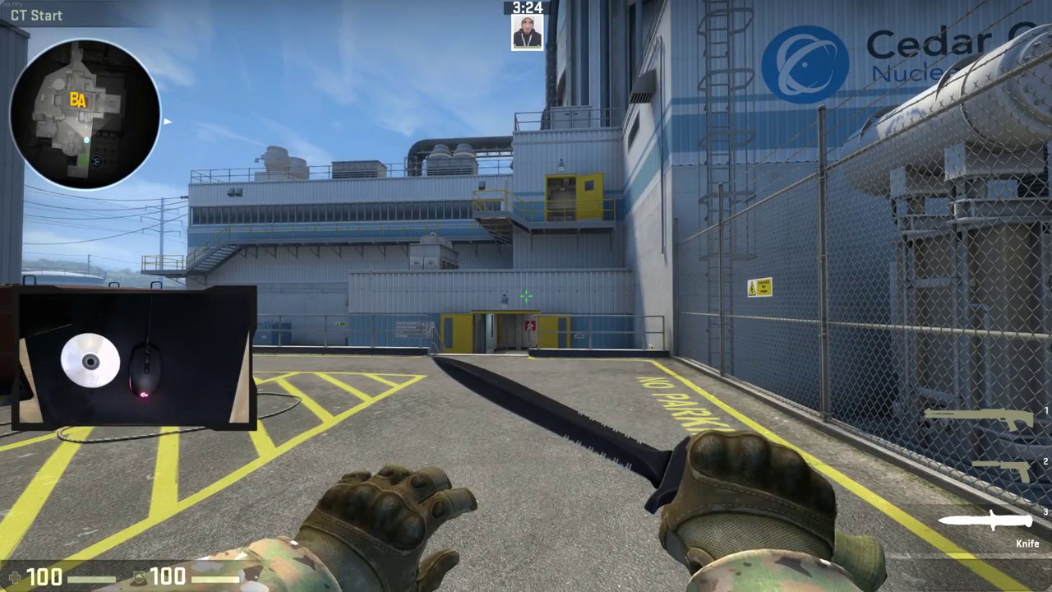
key("a")
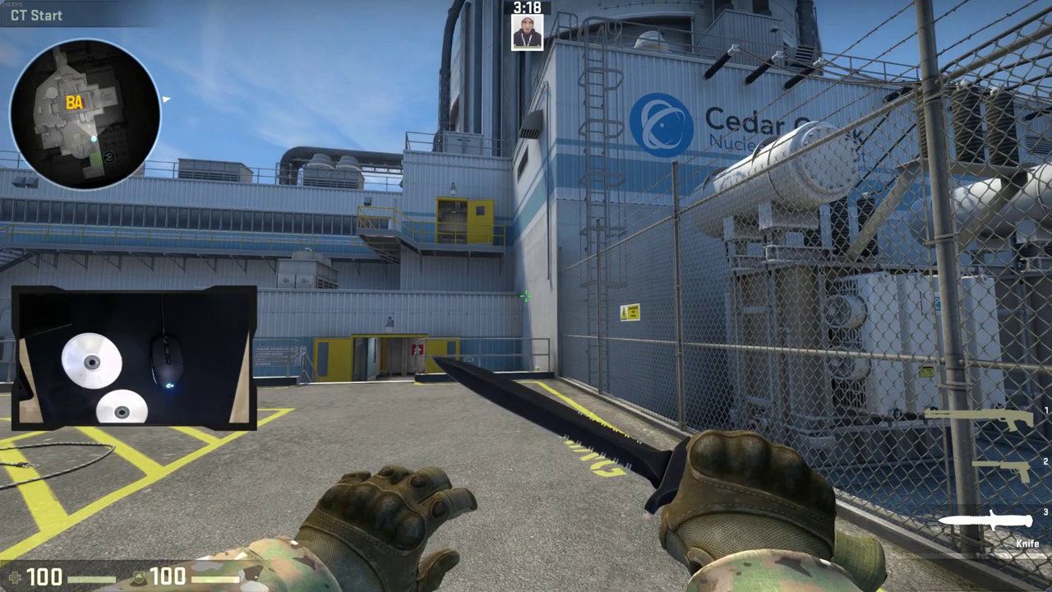
key("a")
key("a")
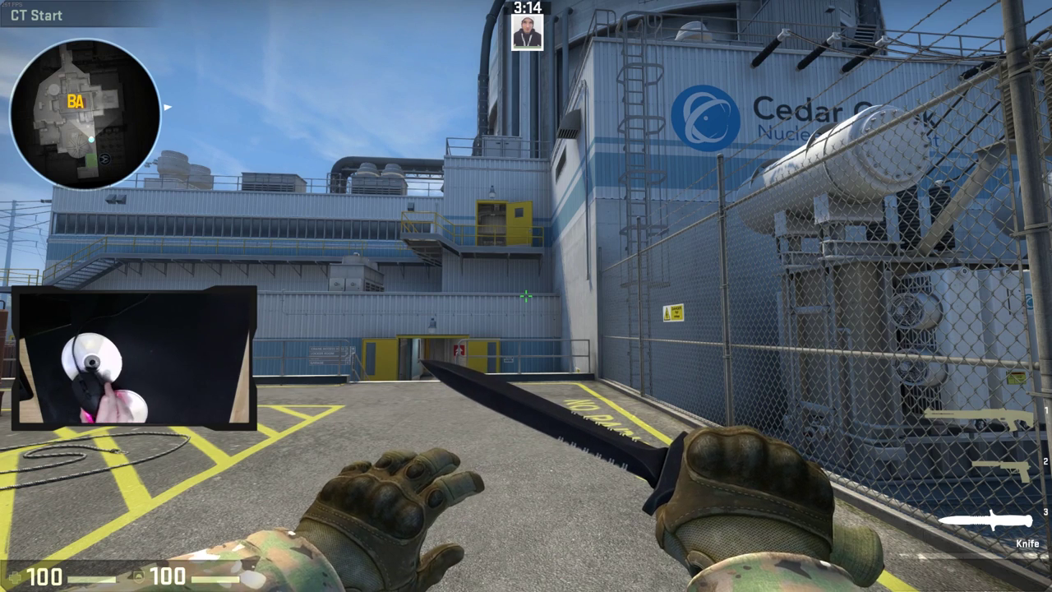
key("d")
Switch to Logitech Gaming Software and add a new tuning surface named "QcK Heavy".
key("alt+Tab")
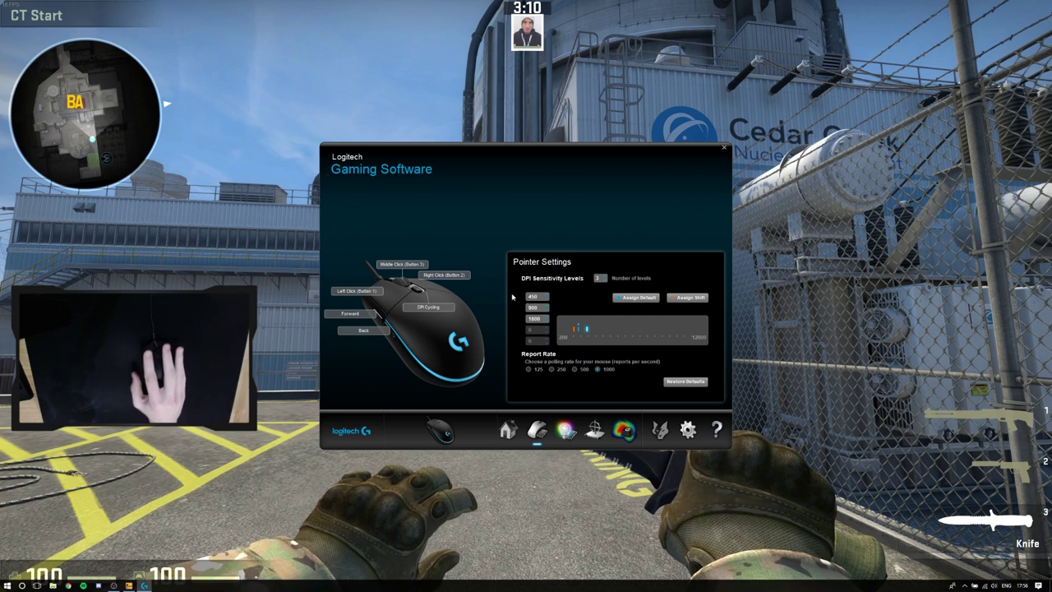
left_click(594, 429)
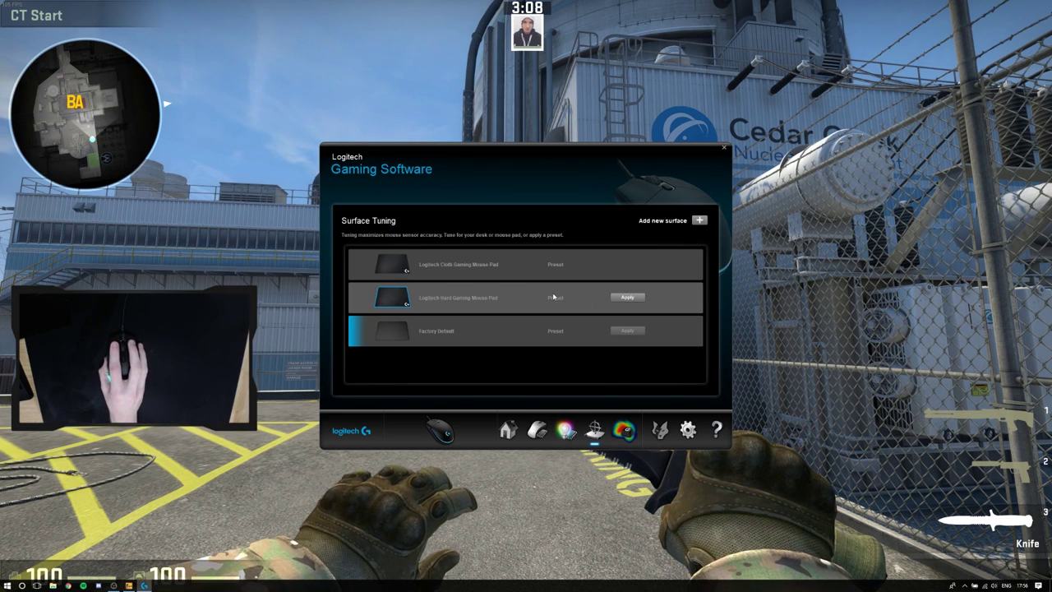
left_click(699, 220)
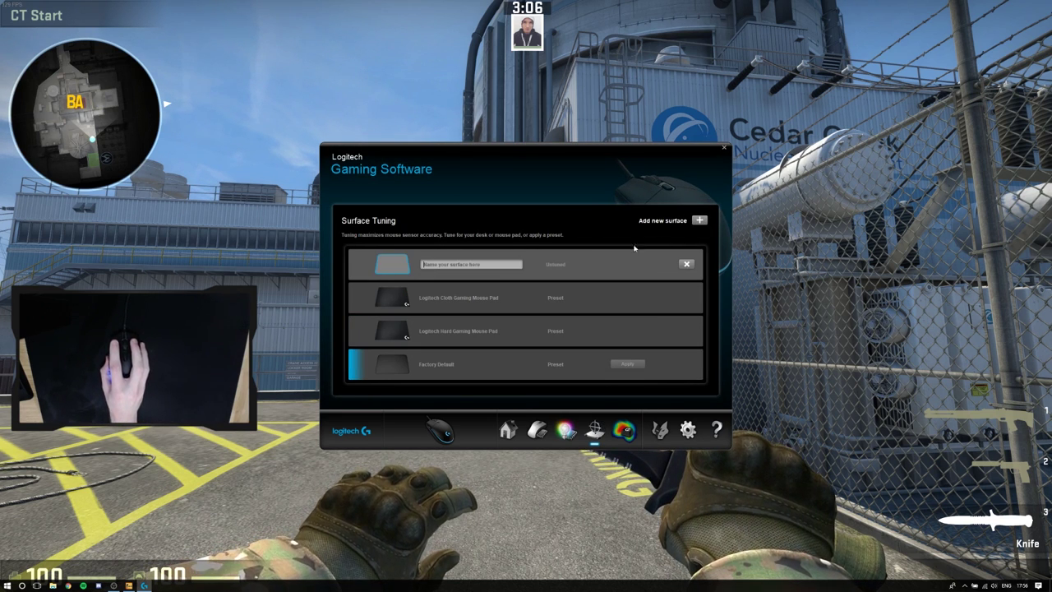
type("QcK Heavy")
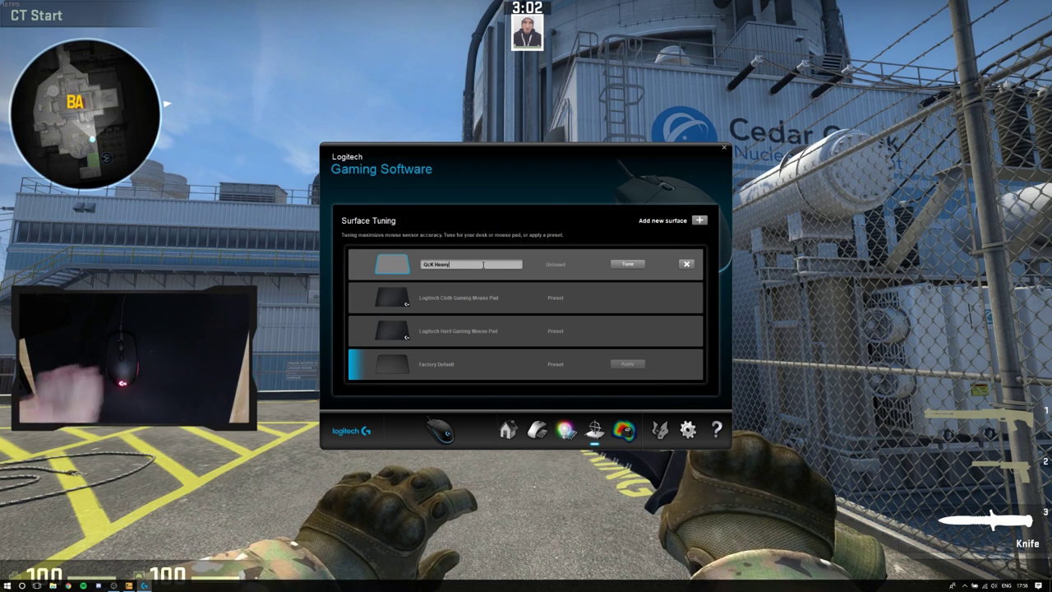
Tune the mouse sensor for the QcK Heavy surface with continuous figure-8 movements, finish the tuning and switch back to the Counter-Strike game.
left_click(628, 263)
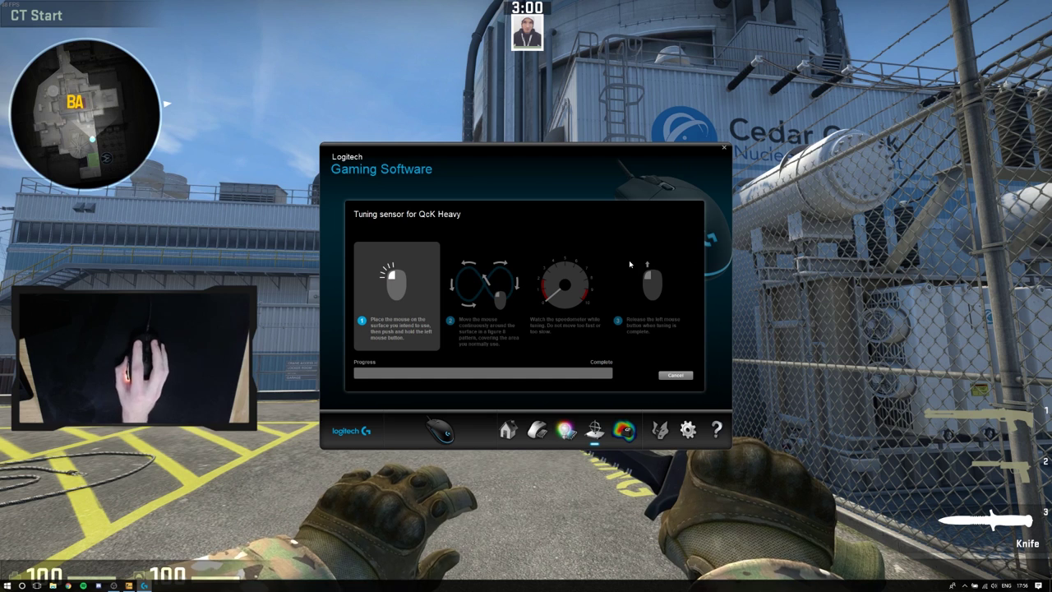
left_click(628, 259)
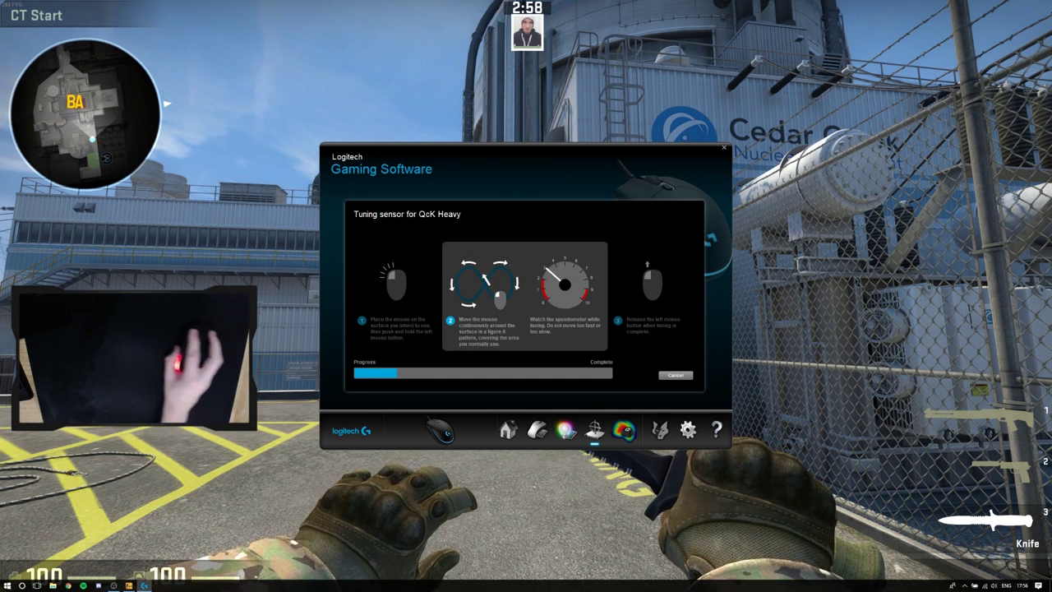
left_click_drag(629, 259, 628, 260)
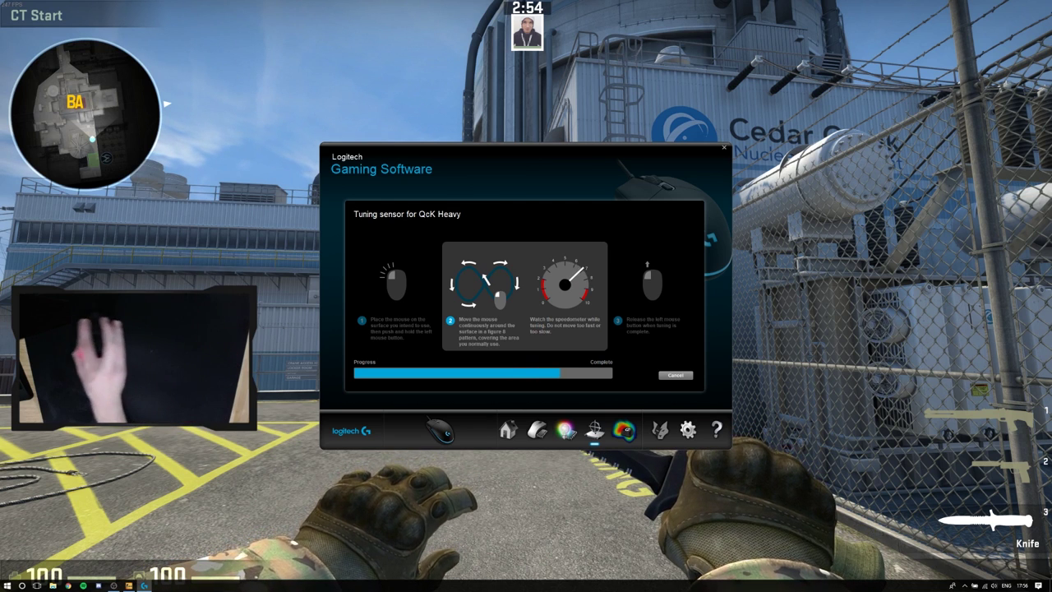
left_click_drag(817, 305, 817, 306)
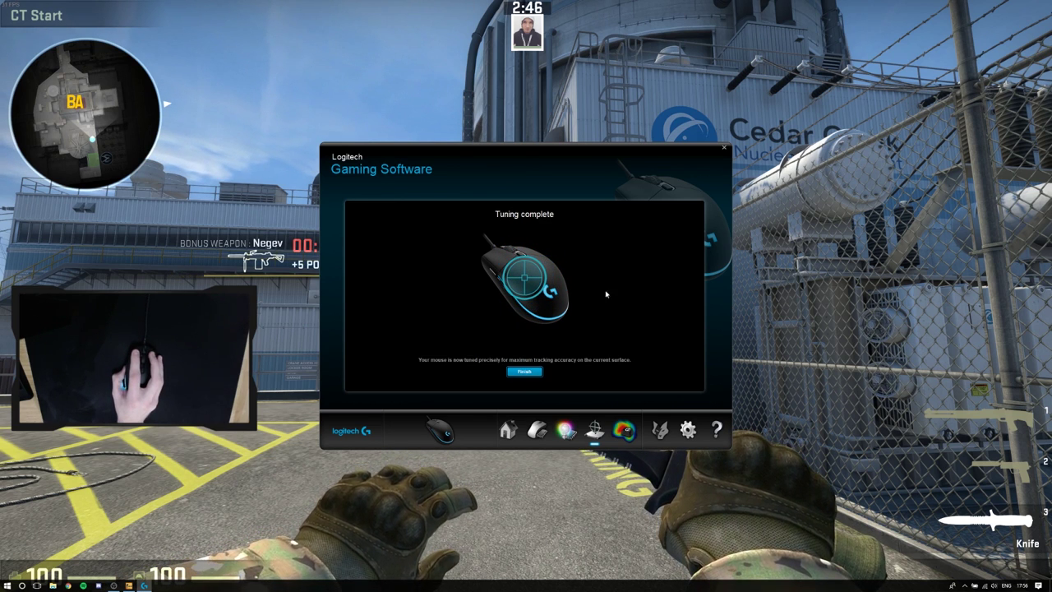
left_click(524, 371)
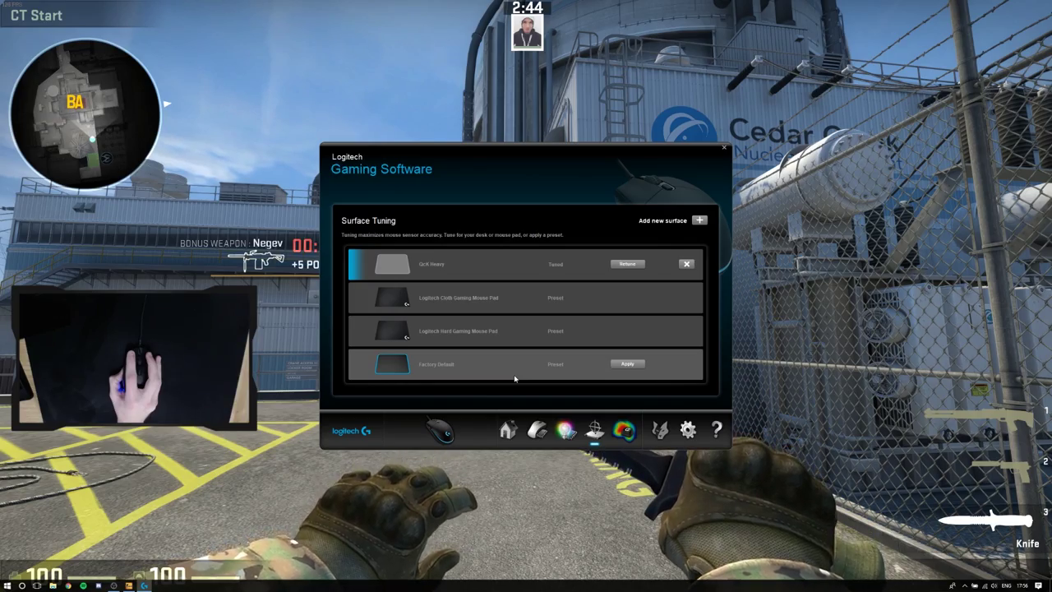
key("alt+Tab")
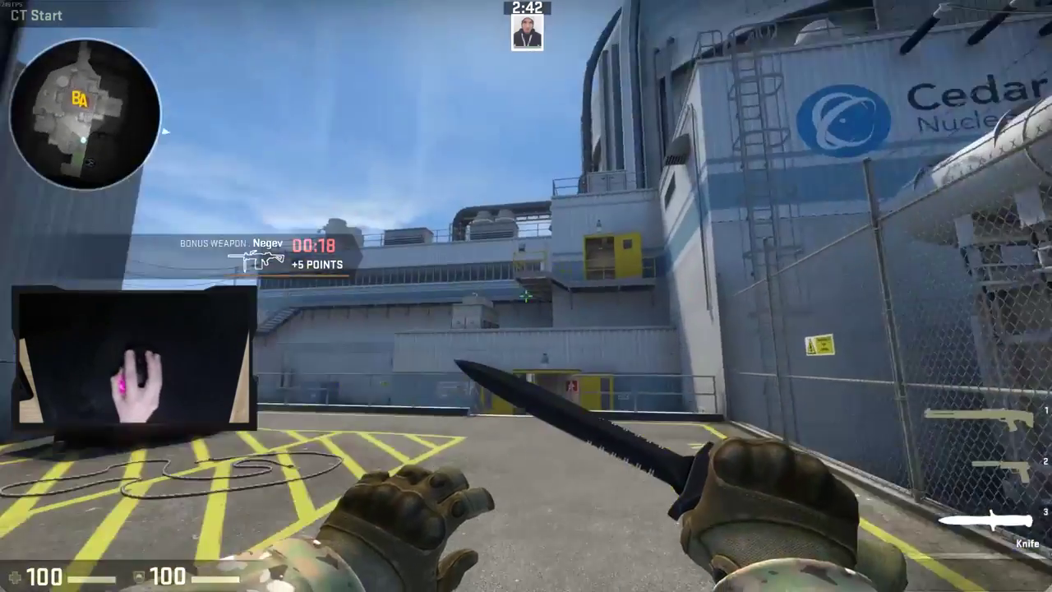